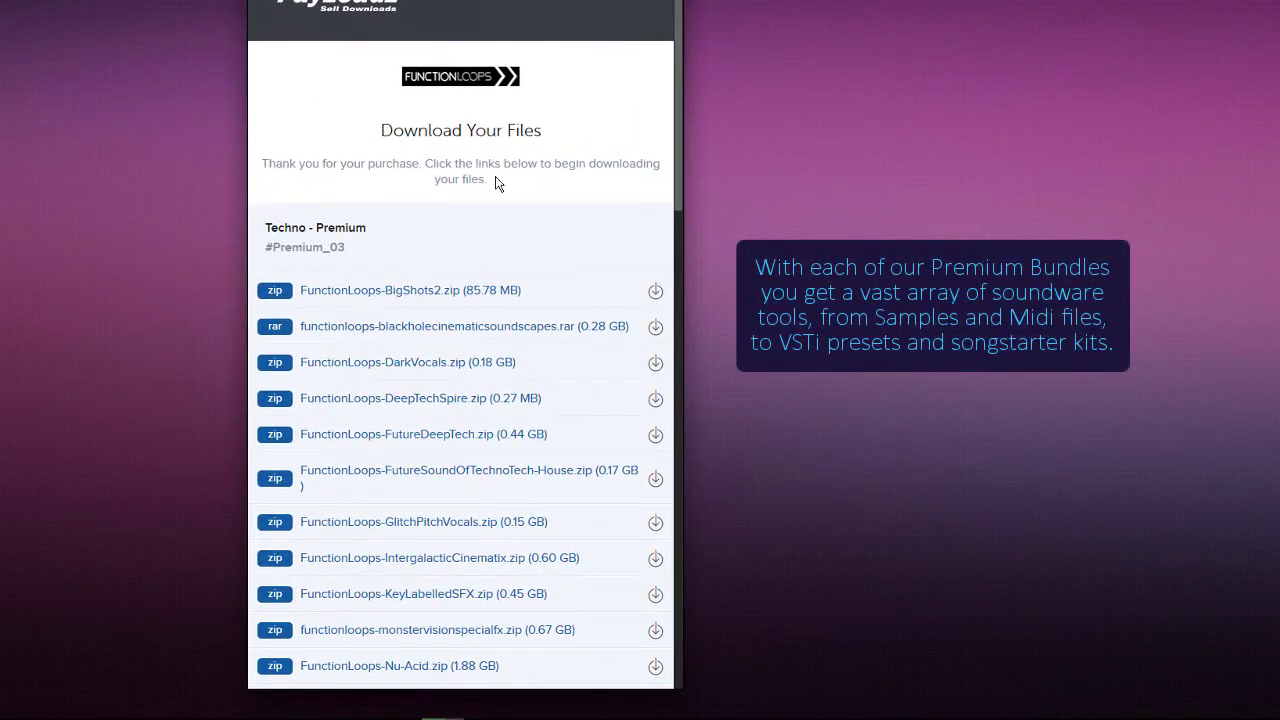
drag(676, 80, 707, 7)
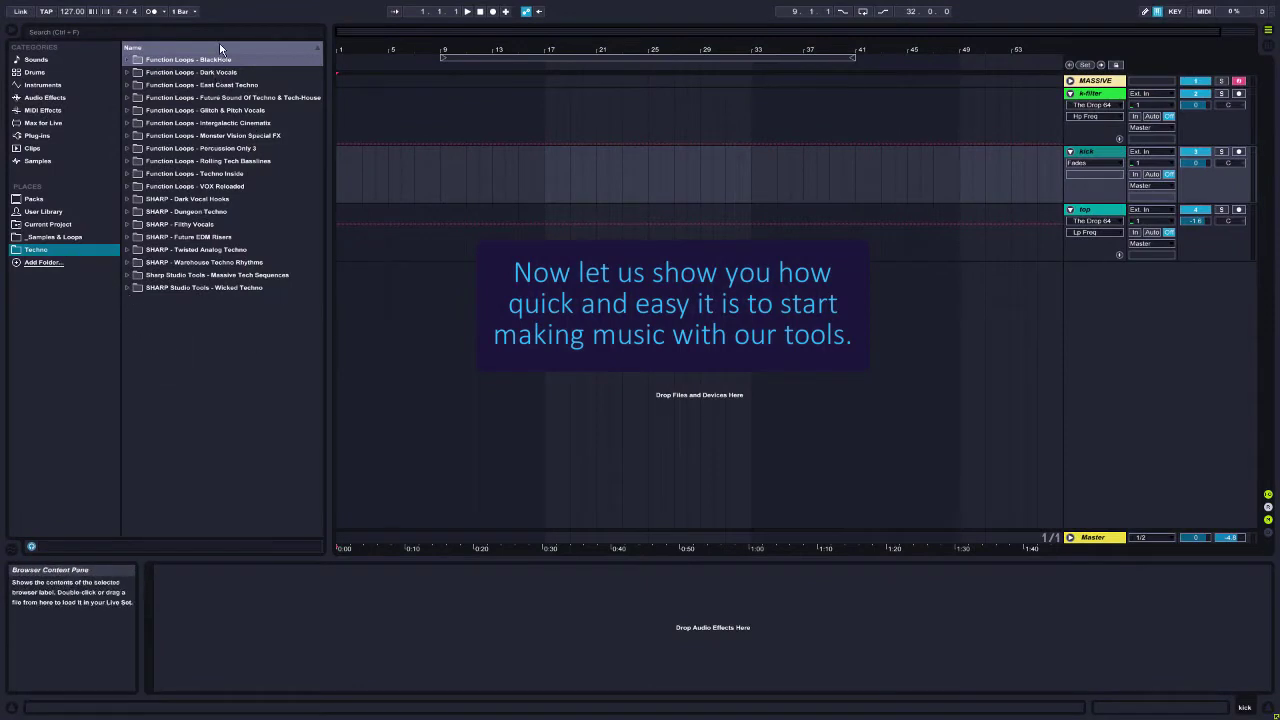
Place GR02_00_KICK_ONLY.wav from the East Coast Techno drum loops on the k-filter track at bar 1 and duplicate it once.
click(127, 85)
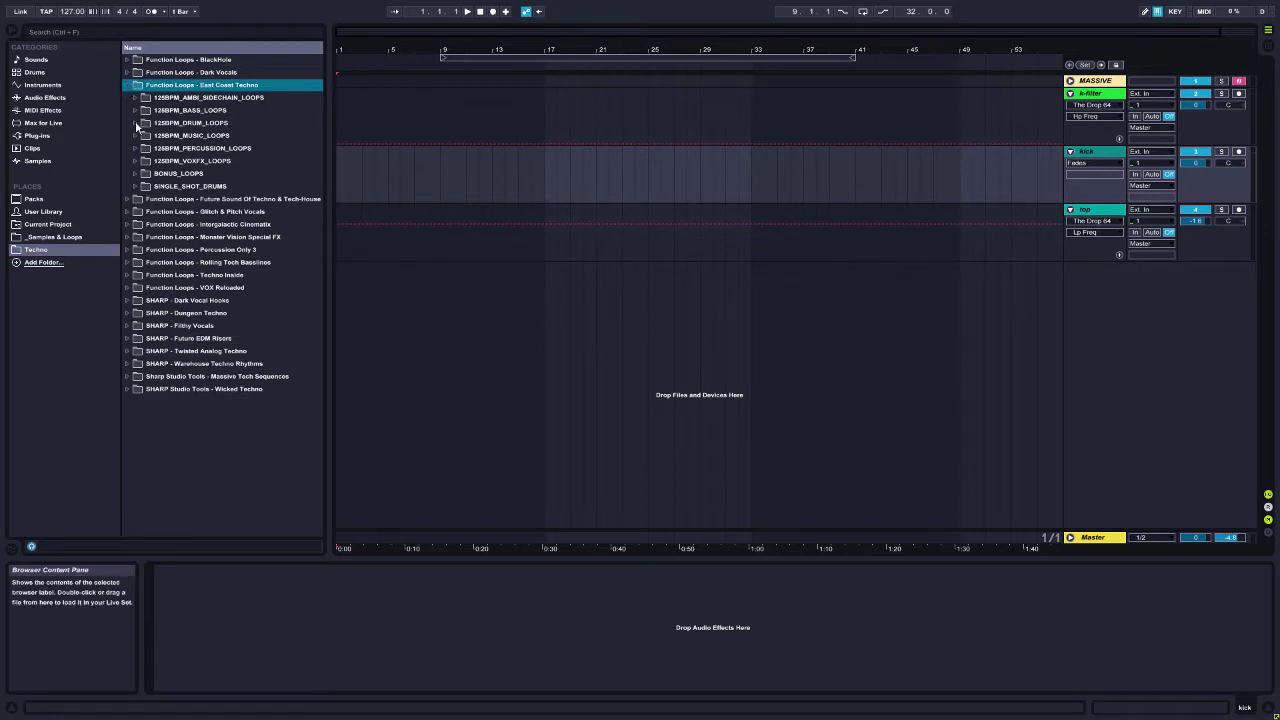
click(136, 123)
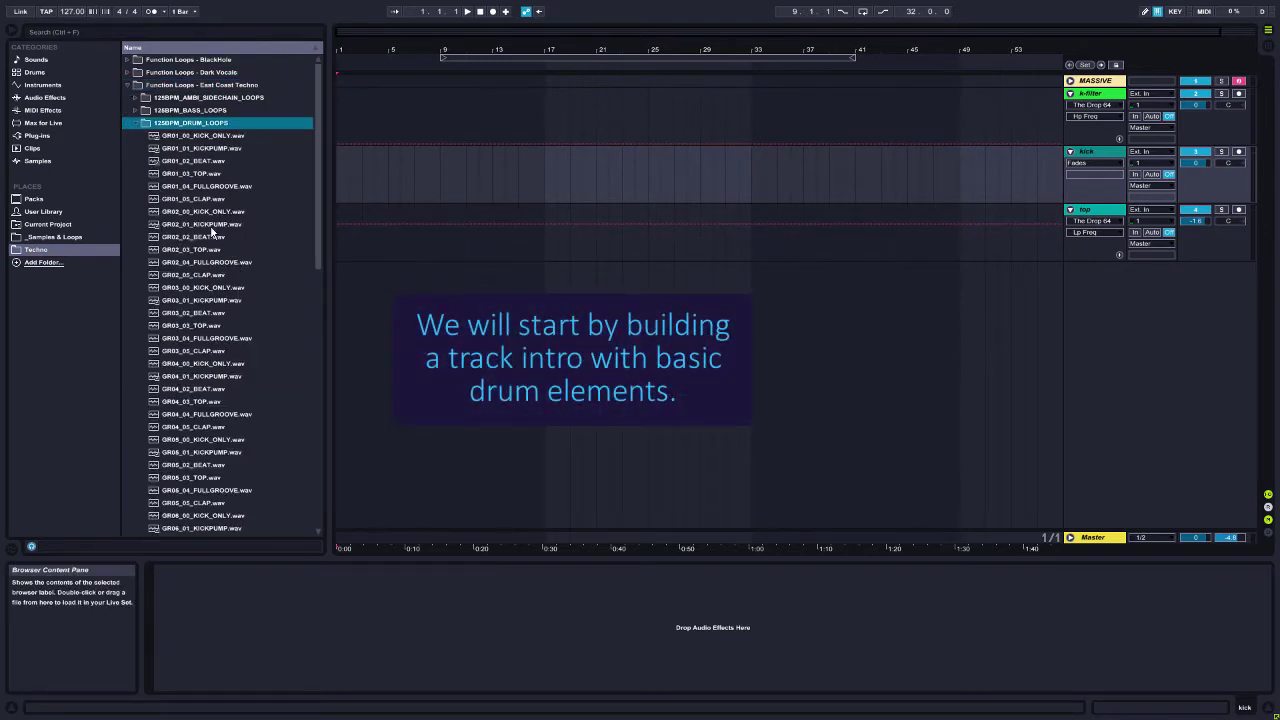
drag(215, 212, 338, 133)
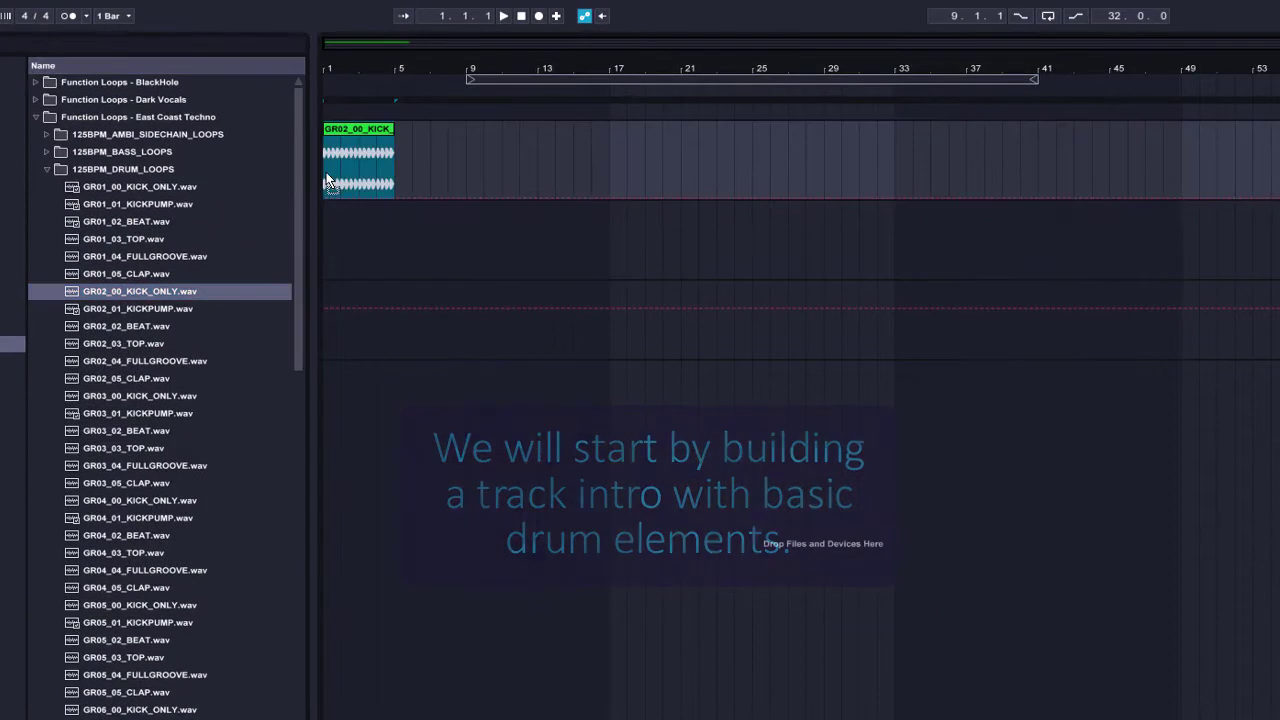
key(ctrl+d)
Place GR02_01_KICKPUMP.wav on the kick track at bar 9 and repeat it up to bar 41.
drag(165, 305, 466, 271)
key(ctrl+d)
key(ctrl+d)
key(ctrl+d)
key(ctrl+d)
key(ctrl+d)
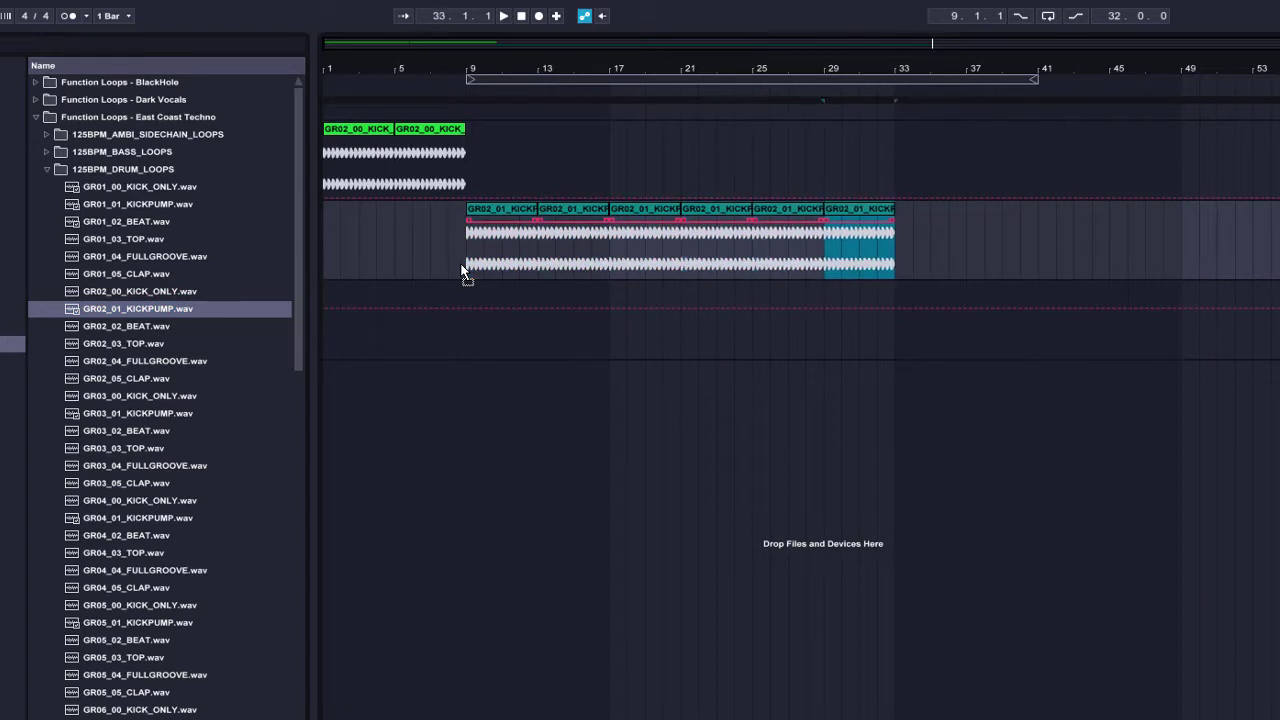
key(ctrl+d)
key(ctrl+d)
Place GR02_03_TOP.wav on the top track at bar 1 and repeat it up to bar 41.
drag(129, 340, 335, 346)
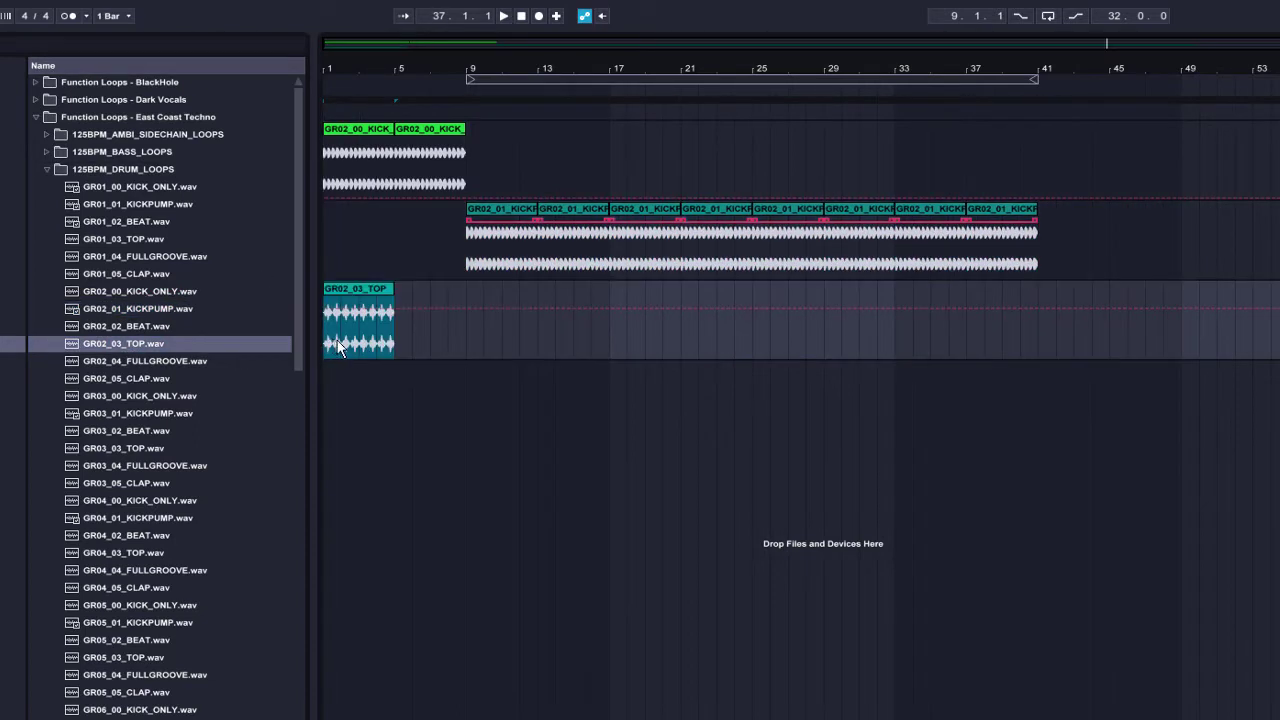
key(ctrl+d)
key(ctrl+d)
key(ctrl+d)
key(ctrl+d)
key(ctrl+d)
key(ctrl+d)
key(ctrl+d)
key(ctrl+d)
key(ctrl+d)
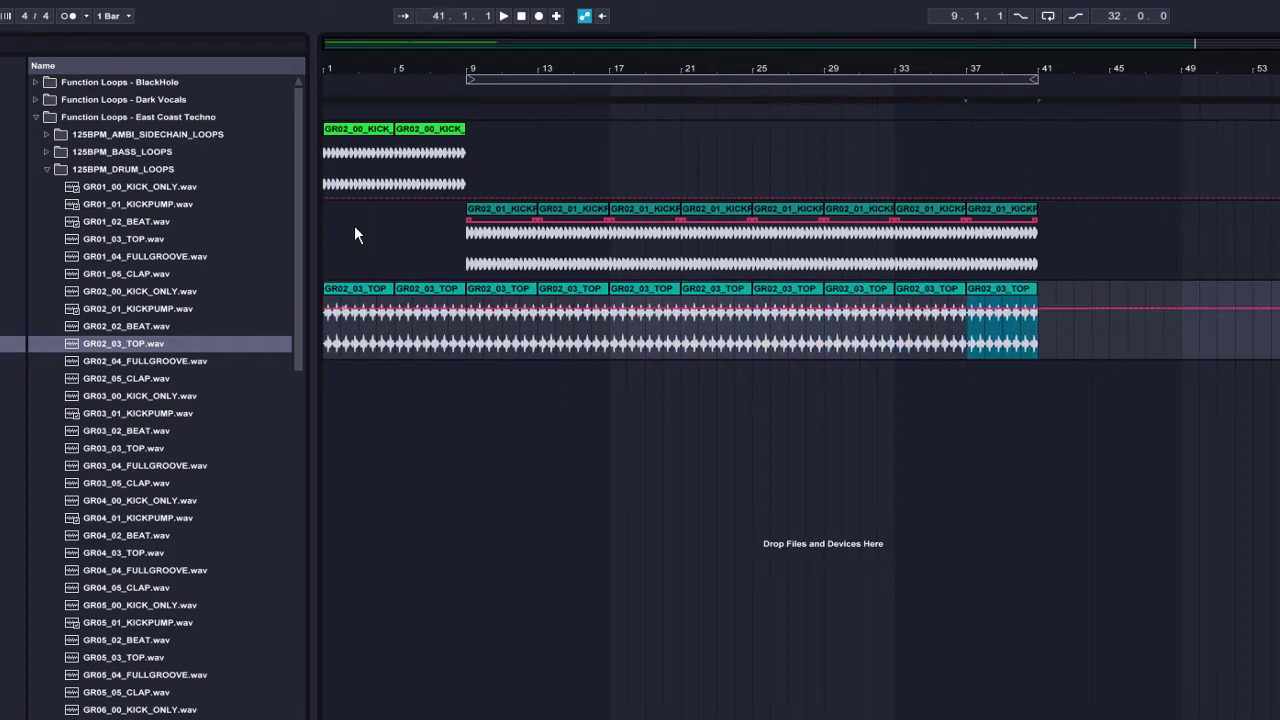
Shorten the second GR02_00_KICK_ONLY clip to remove the last kick hit before bar 9.
drag(450, 67, 452, 190)
drag(613, 258, 613, 310)
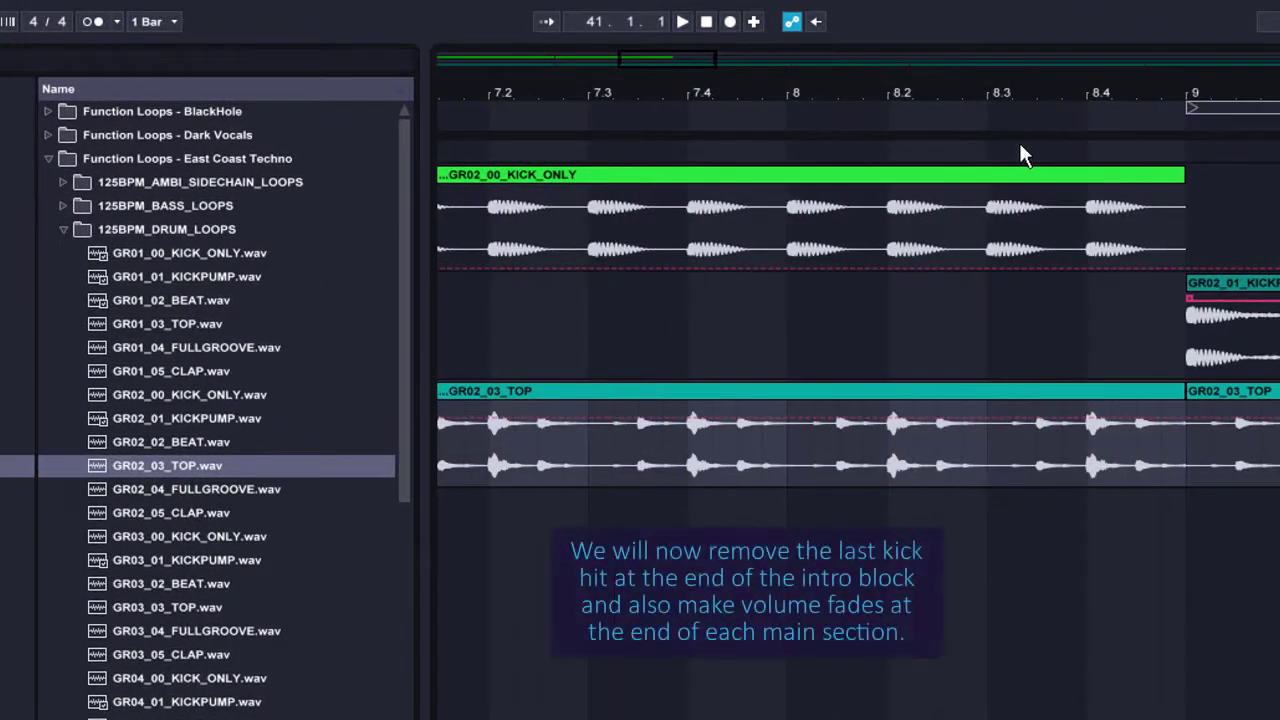
drag(1175, 172, 1040, 170)
drag(645, 90, 600, 10)
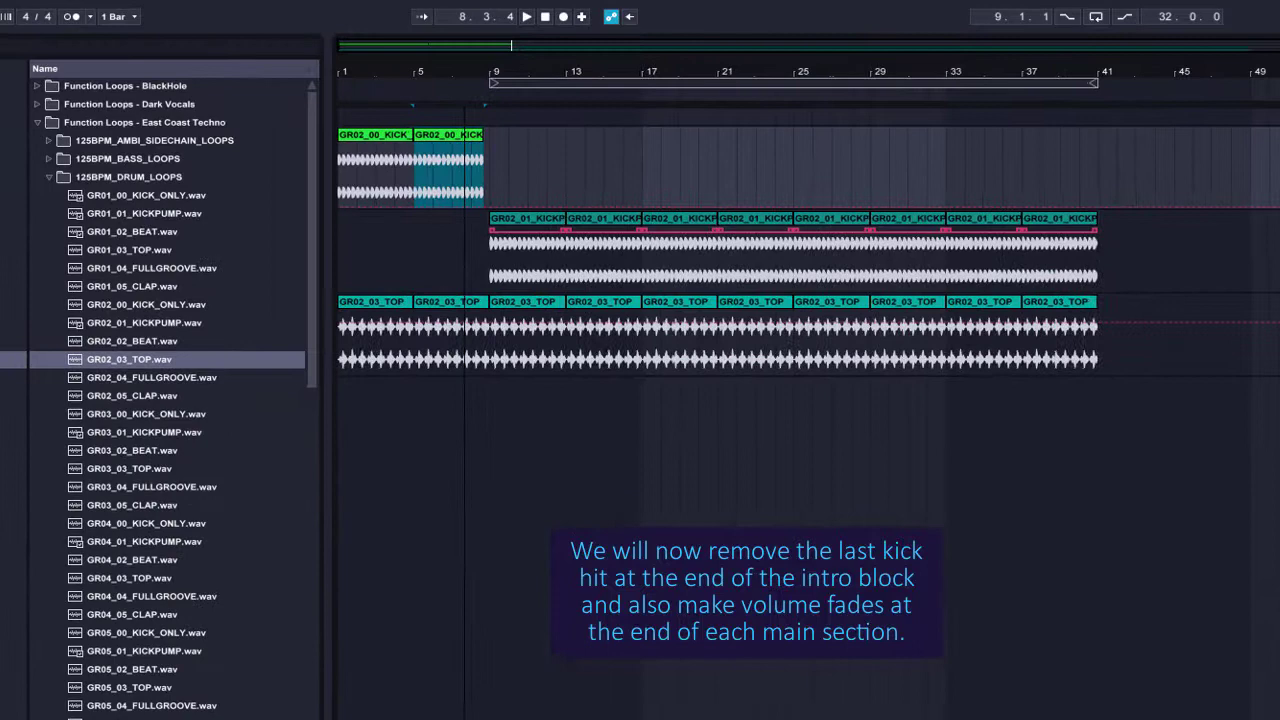
Add volume fade-outs of about three bars to the kick track clips ending at bars 25 and 41.
drag(465, 75, 479, 84)
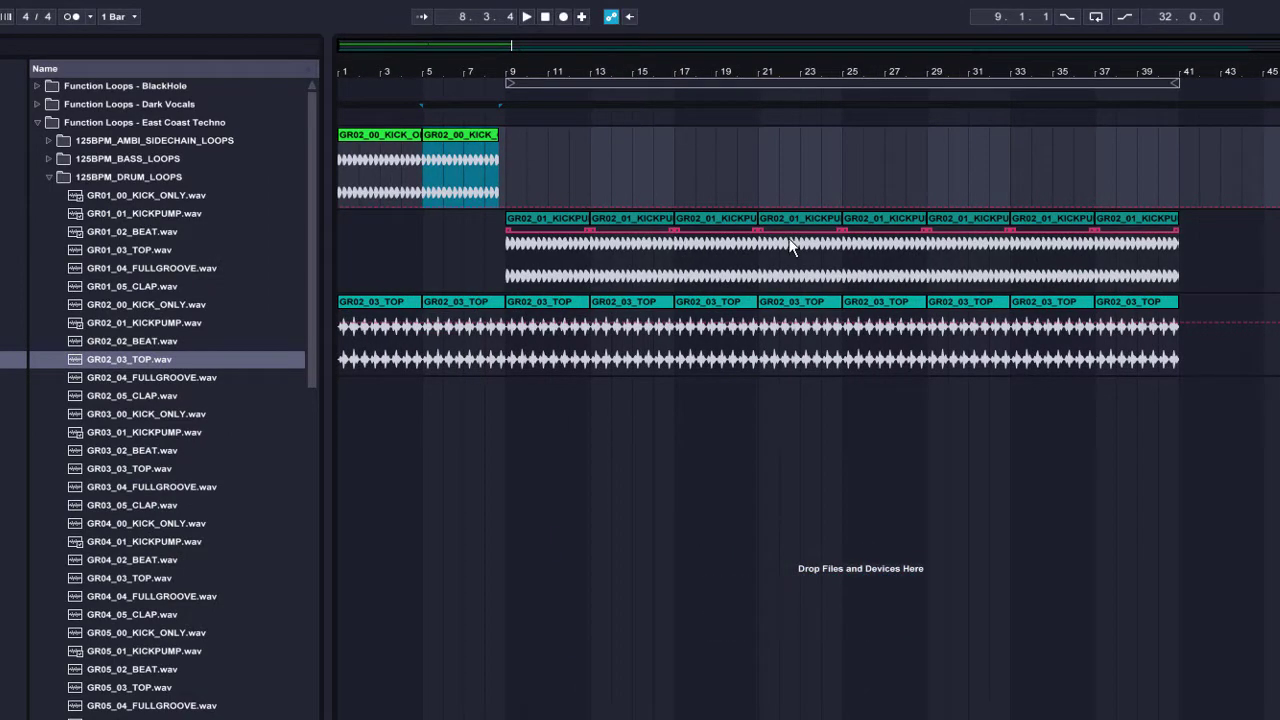
drag(839, 229, 798, 246)
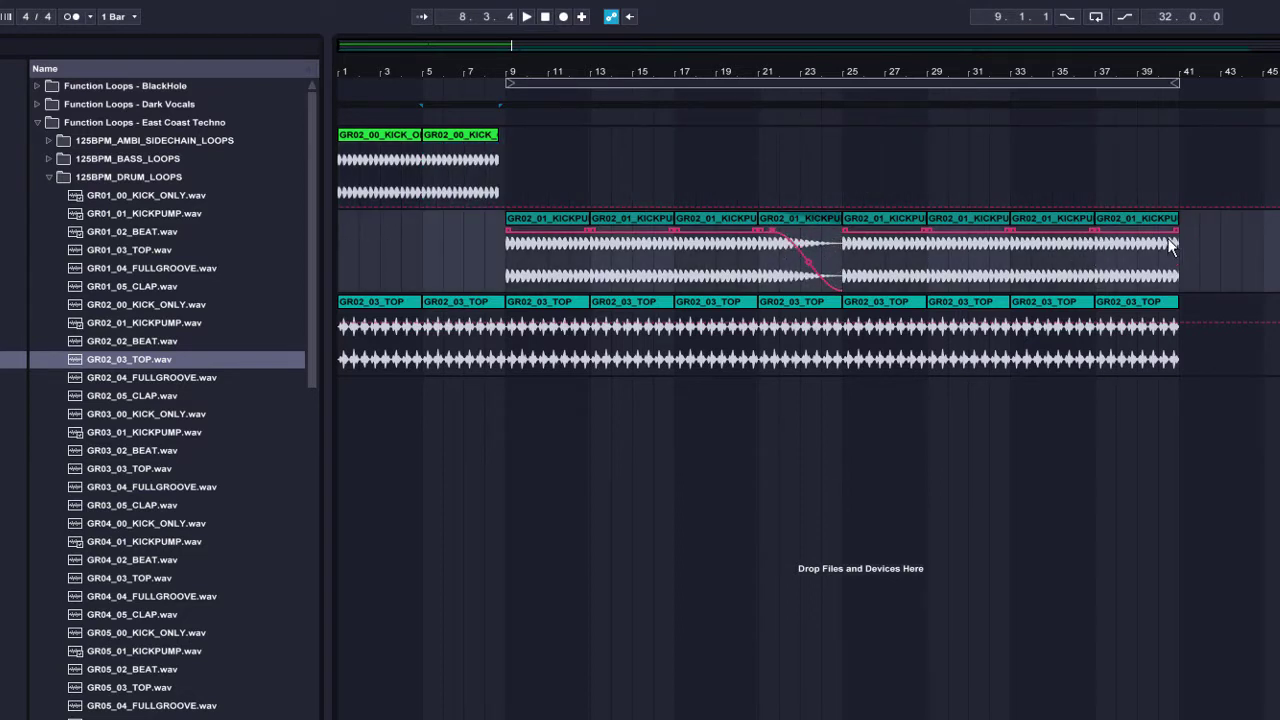
drag(1175, 231, 1101, 245)
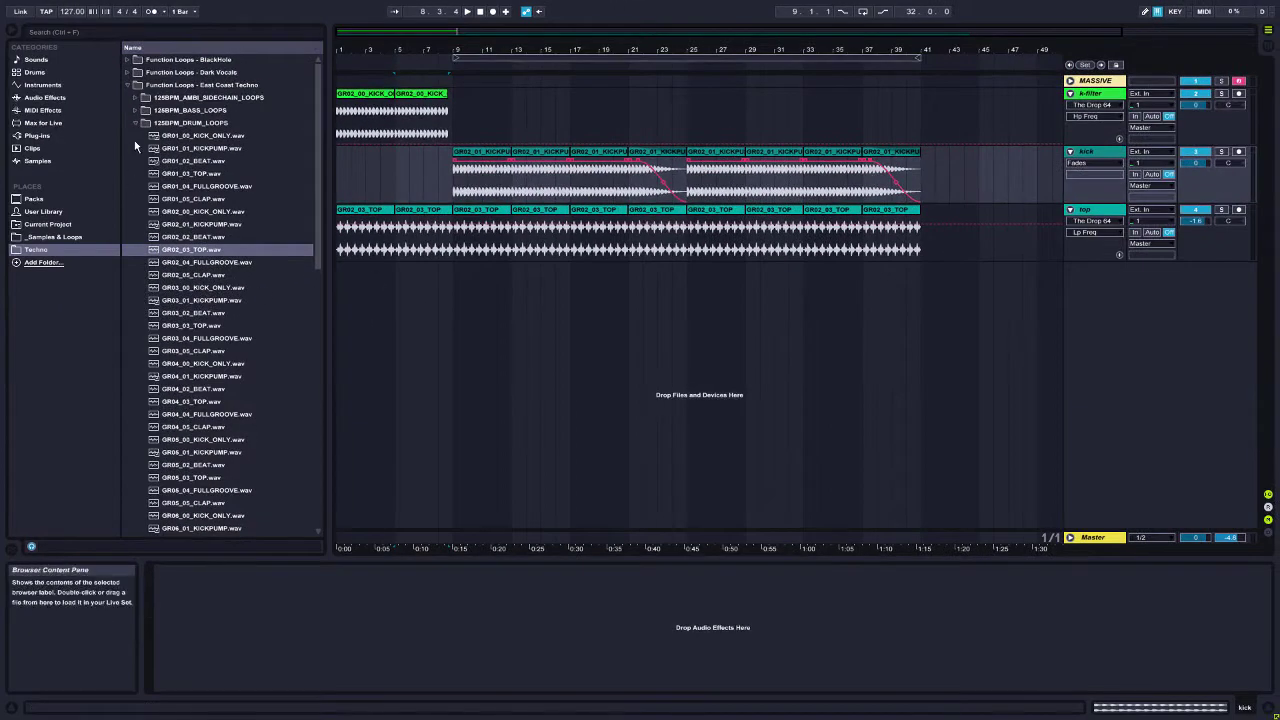
Place TI_FX_06.wav from the Techno Inside FX folder on a new audio track at bar 5.
click(136, 123)
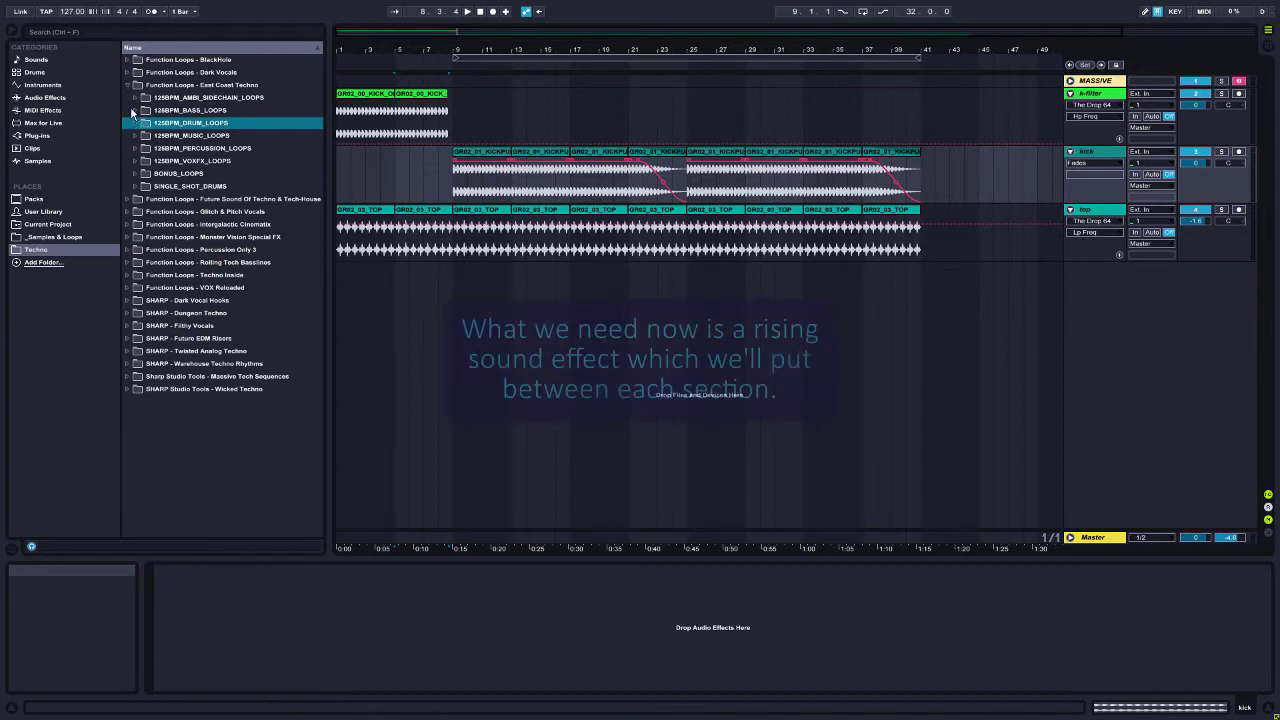
click(128, 86)
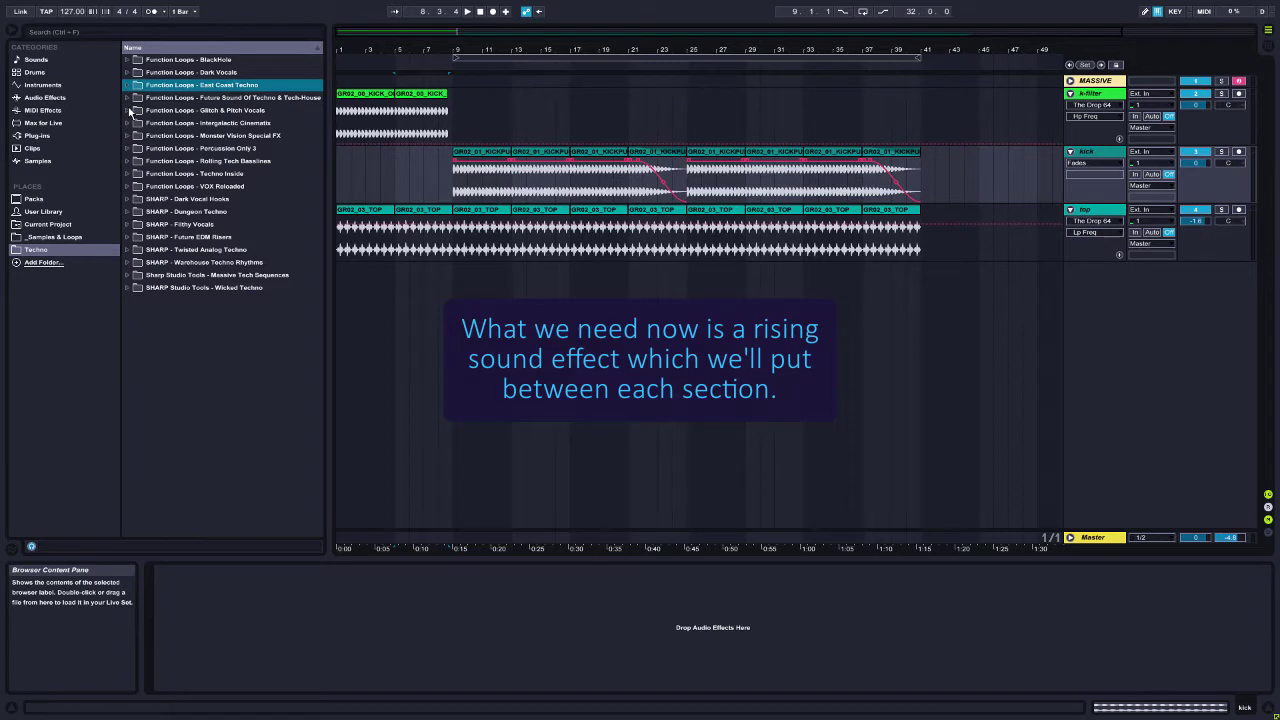
click(128, 174)
click(135, 212)
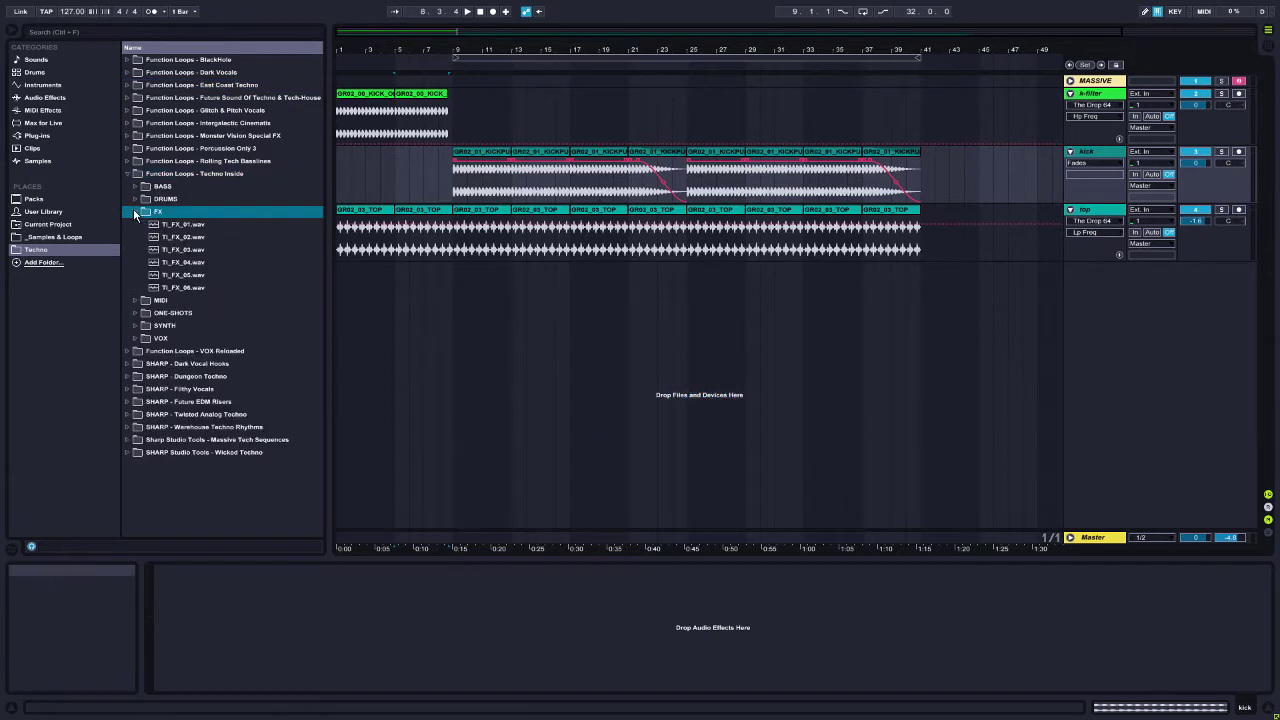
drag(177, 290, 465, 313)
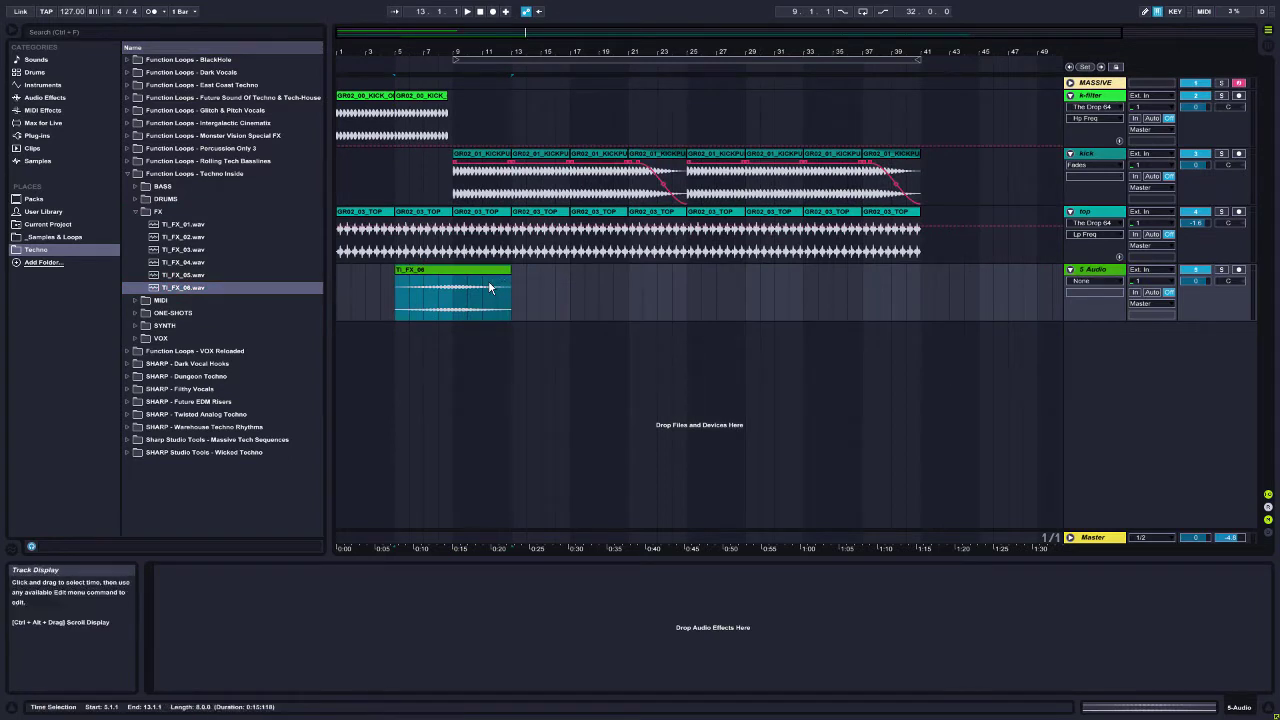
Duplicate the TI_FX_06 clip twice with copies starting at bars 21 and 37, and trim the first clip to end at bar 9.
key(ctrl+d)
key(ctrl+d)
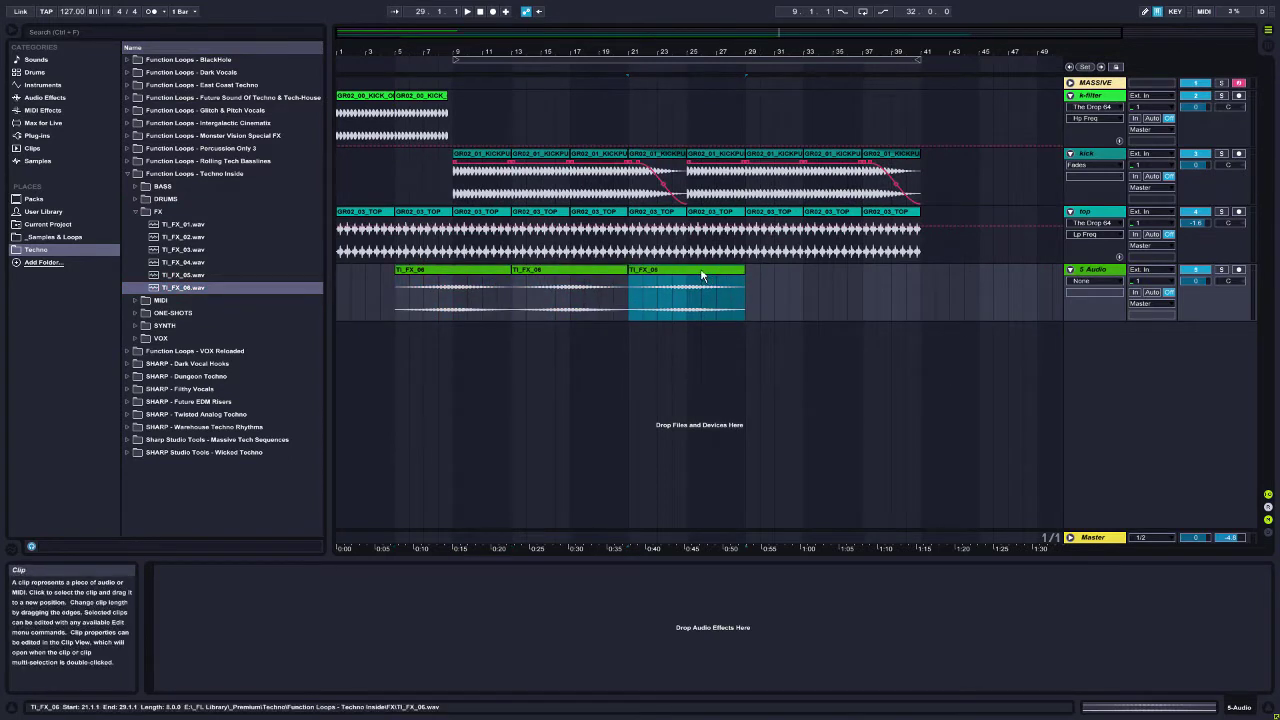
drag(711, 279, 935, 274)
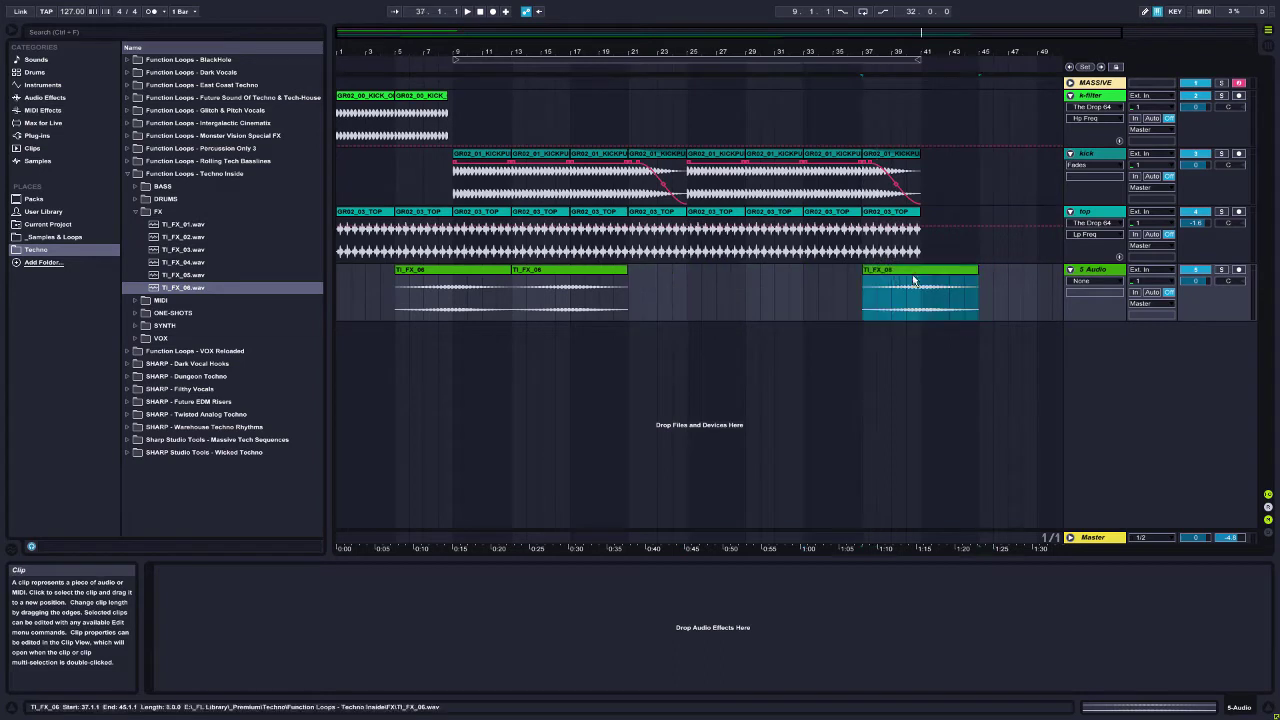
drag(611, 272, 700, 276)
drag(504, 278, 460, 282)
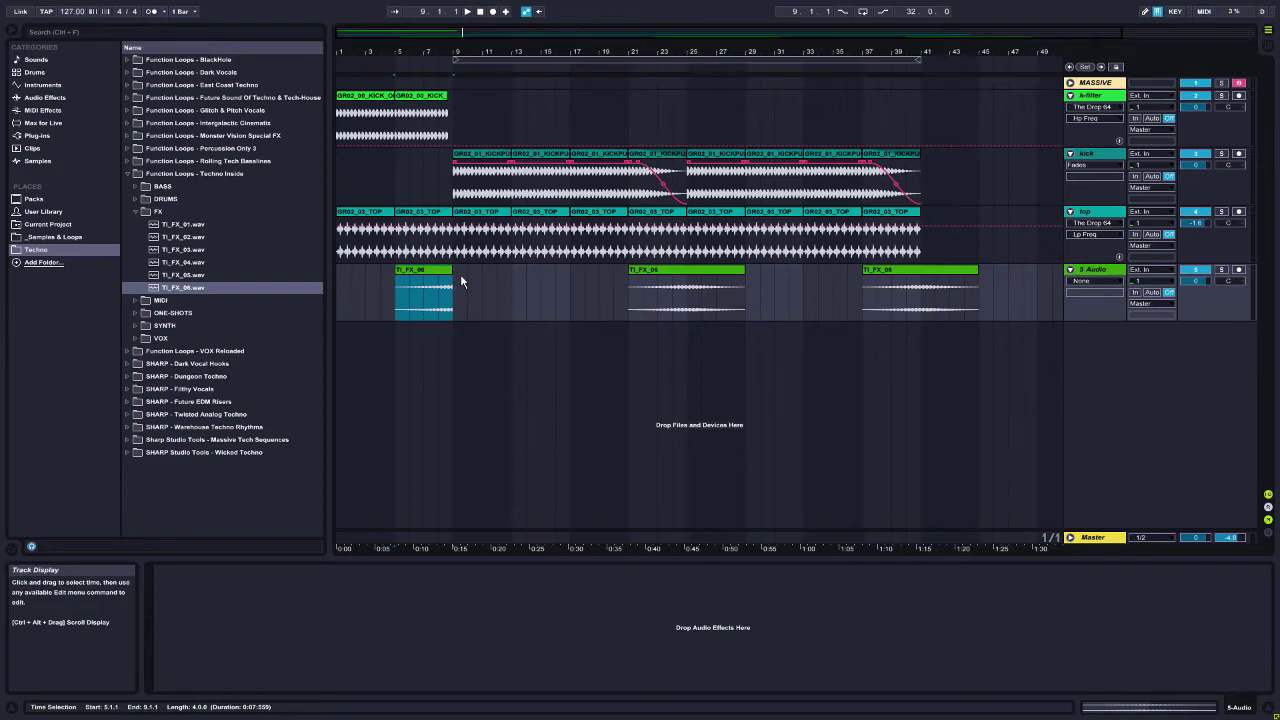
Automate the k-filter track's Hp Freq to rise over bars 5–9 and the top track's Lp Freq to rise over bars 1–9 and dip toward bar 25.
click(397, 146)
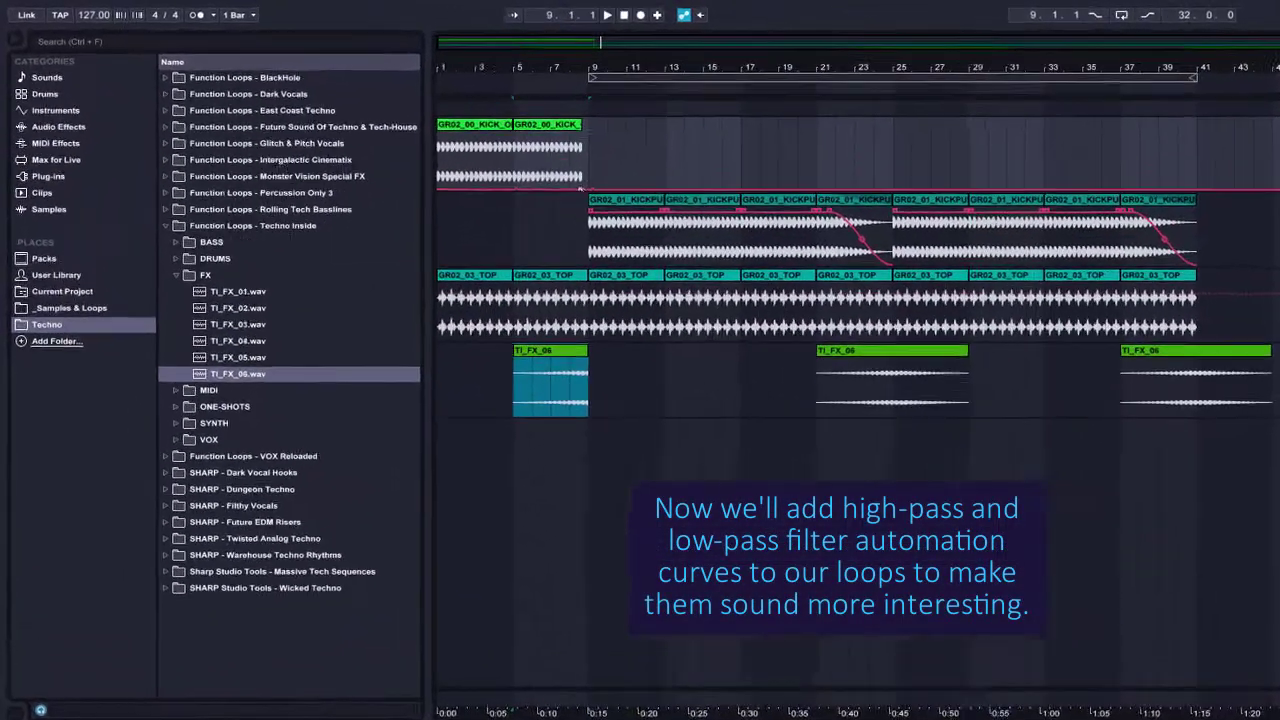
drag(581, 188, 588, 156)
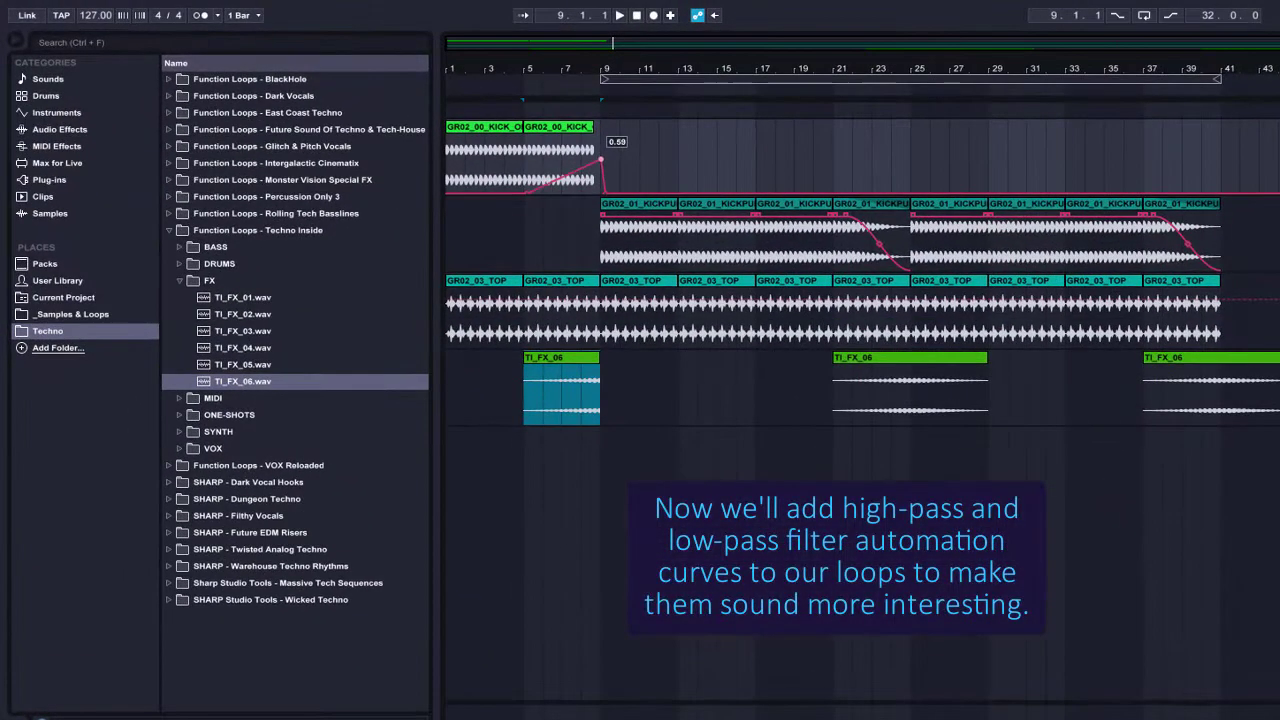
click(605, 306)
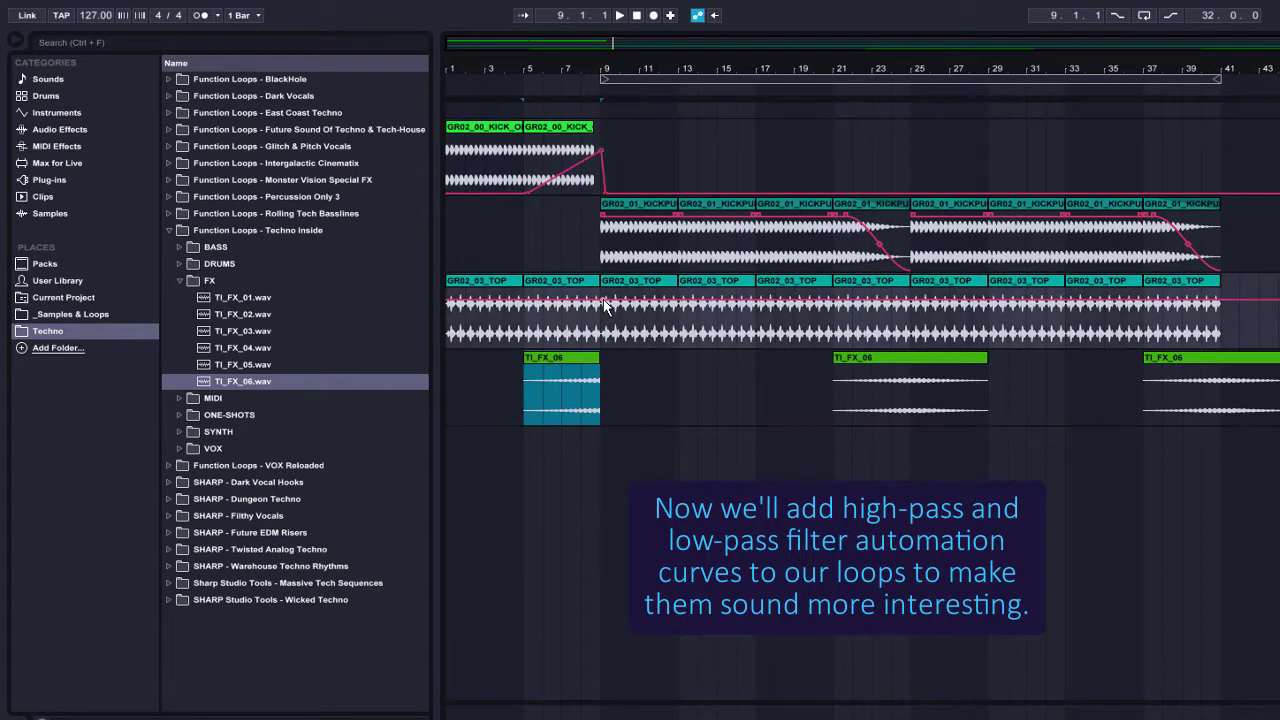
drag(447, 298, 447, 338)
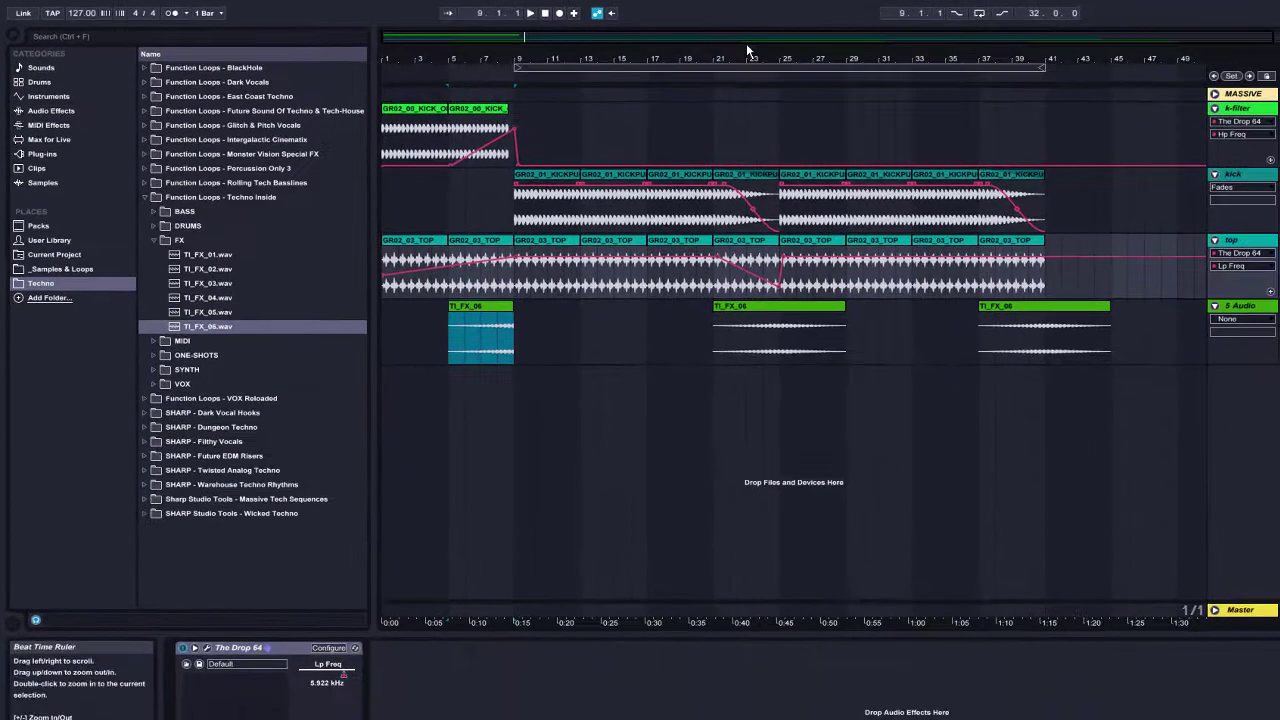
Trim the end of the GR02_03_TOP clip before bar 25 back to about 24.4.3.
drag(756, 38, 756, 120)
drag(1121, 241, 1107, 241)
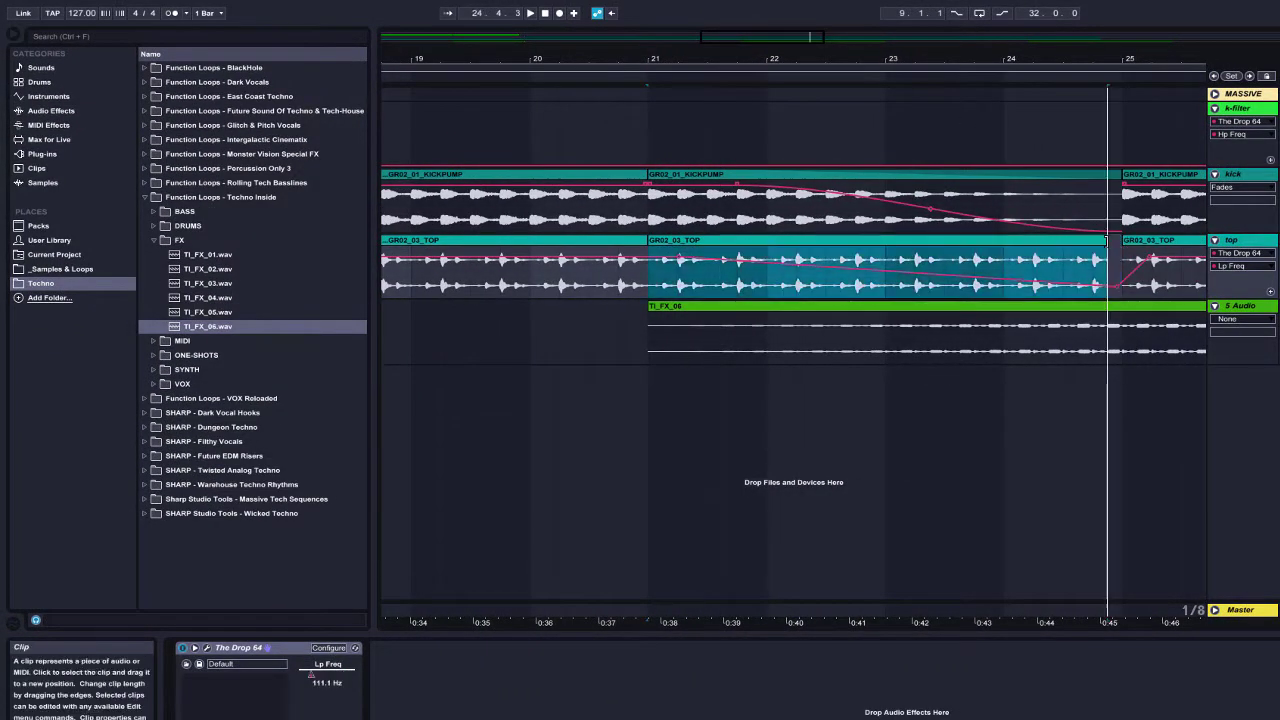
drag(743, 38, 743, 2)
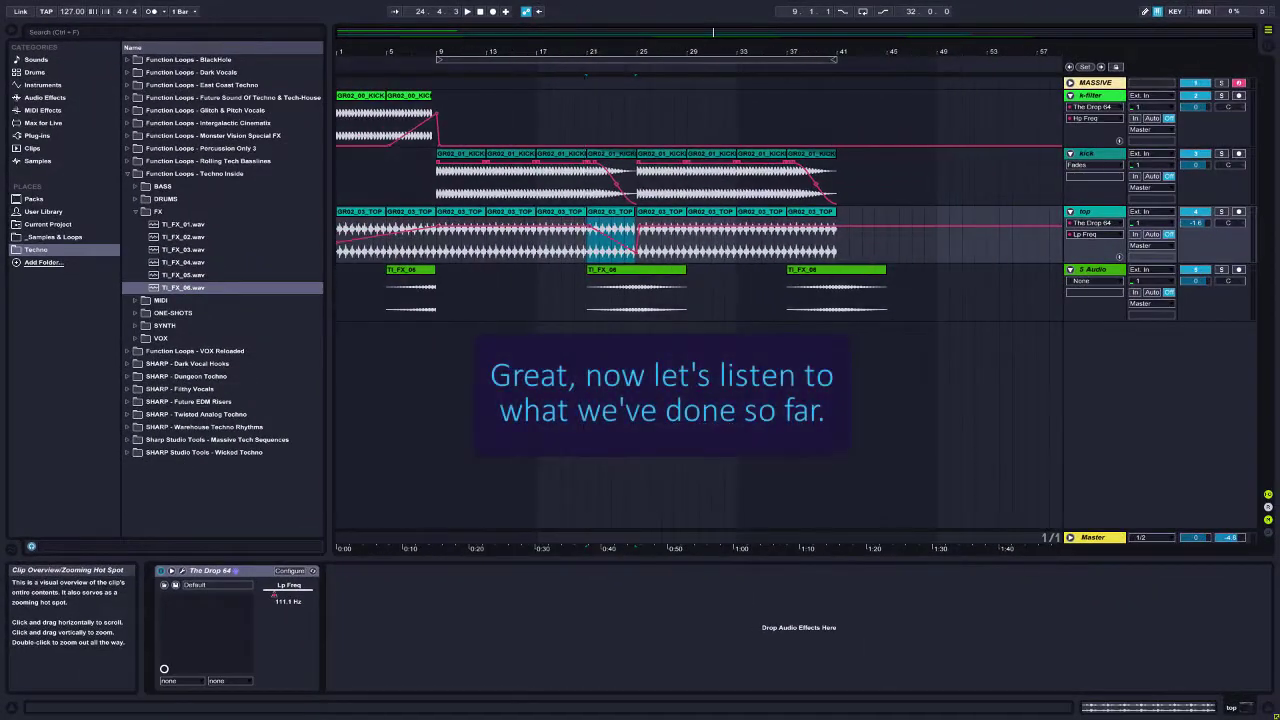
Play back the arrangement and trim the end of the GR02_01_KICKPUMP clip to leave a short gap before bar 17.
click(466, 12)
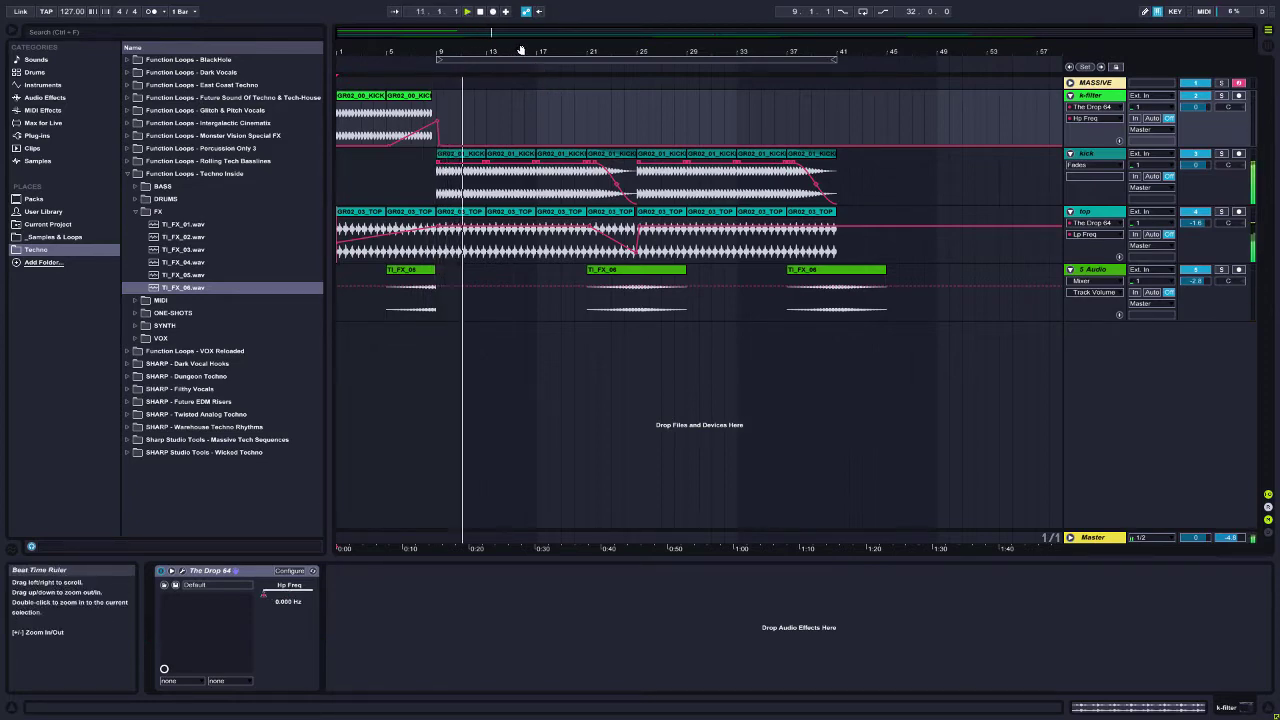
drag(521, 50, 536, 148)
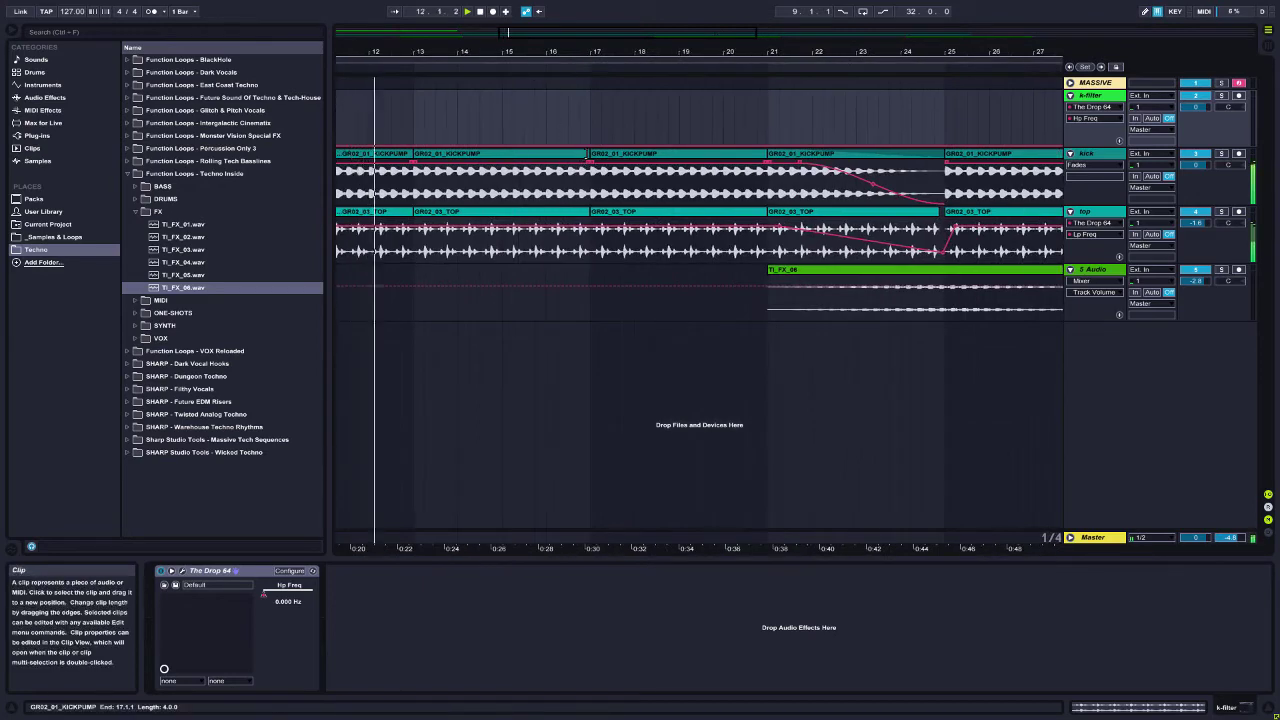
click(580, 157)
drag(531, 51, 525, 5)
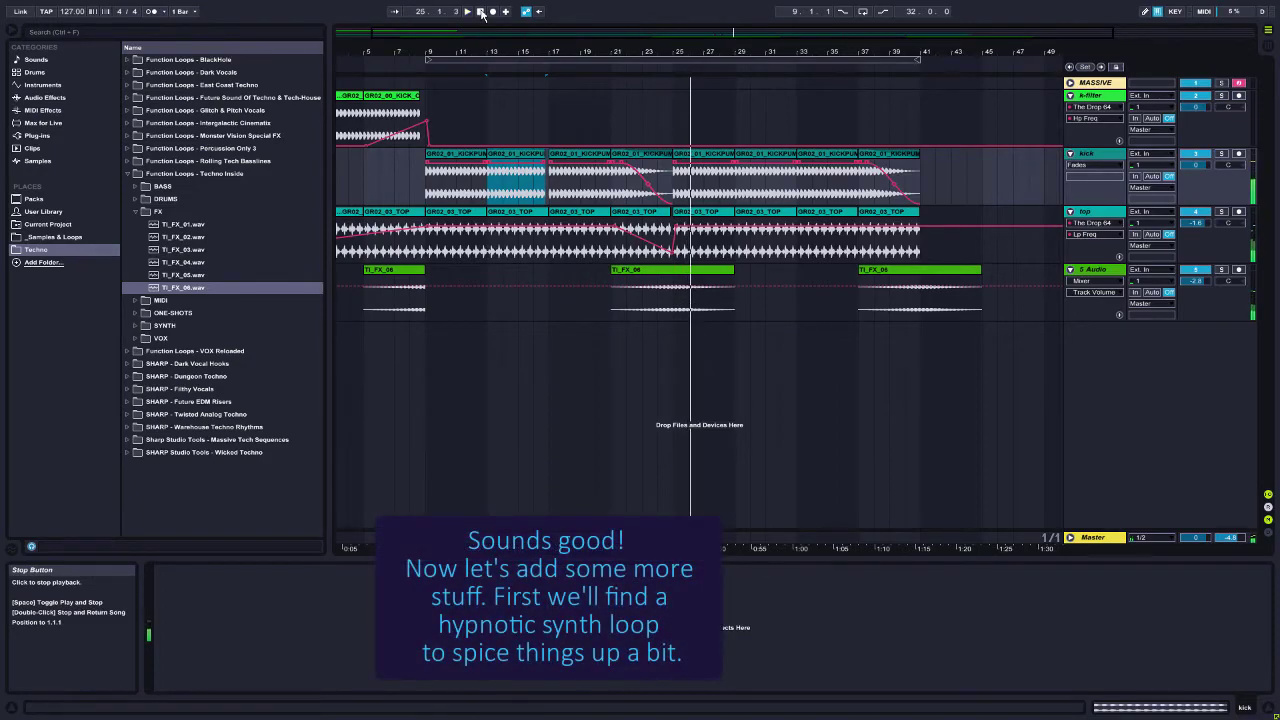
Place GR08_DISTANT_D.wav from the SHARP - Twisted Analog Techno synth loops on a new track at bar 9 and duplicate it once.
click(140, 211)
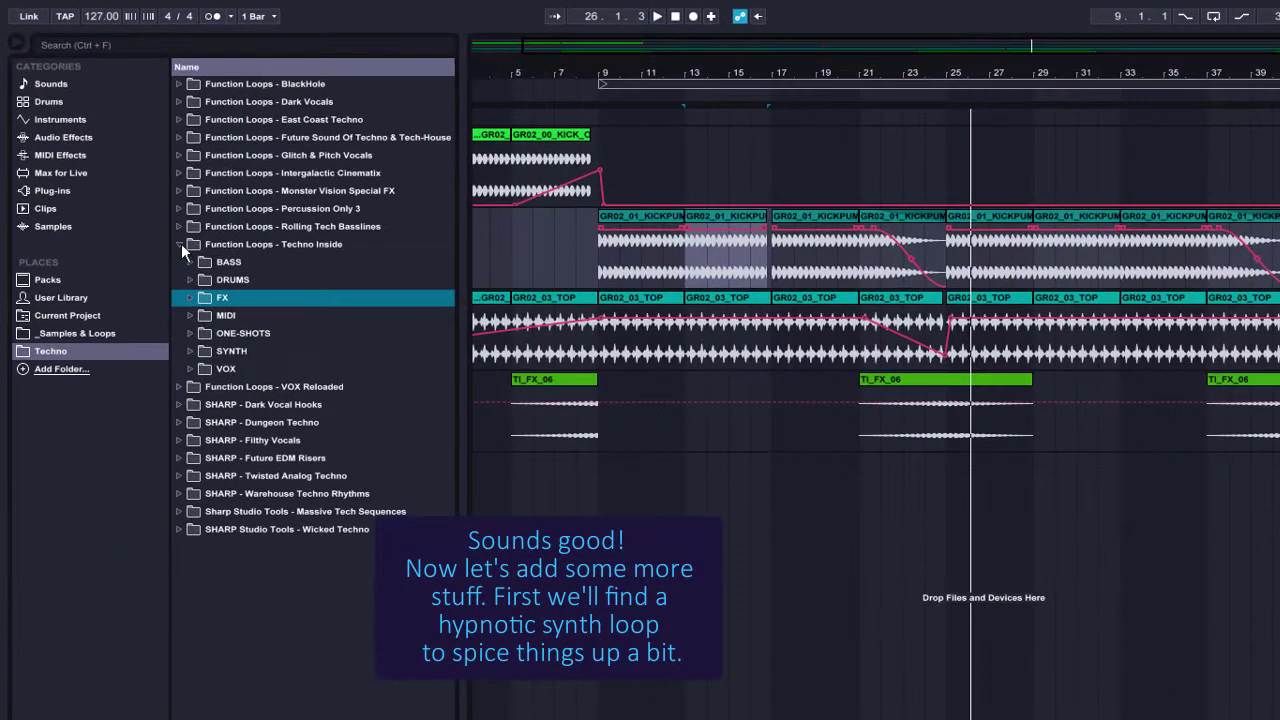
click(180, 244)
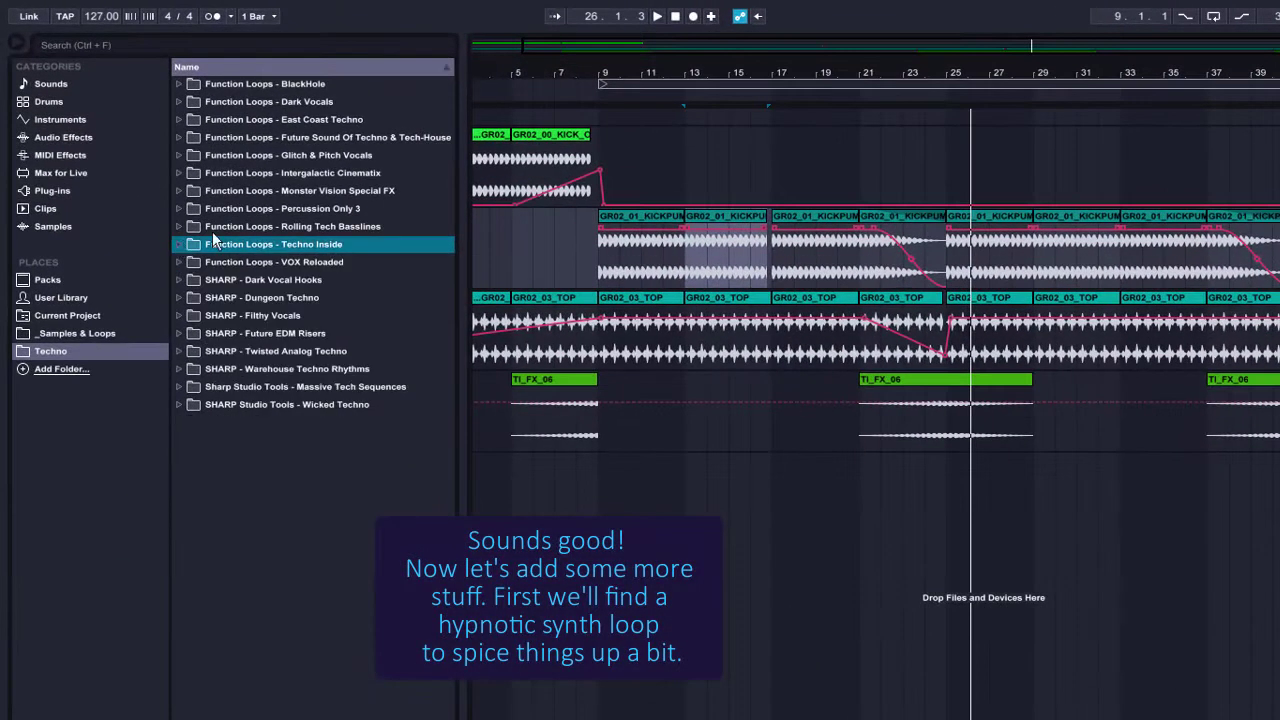
click(179, 352)
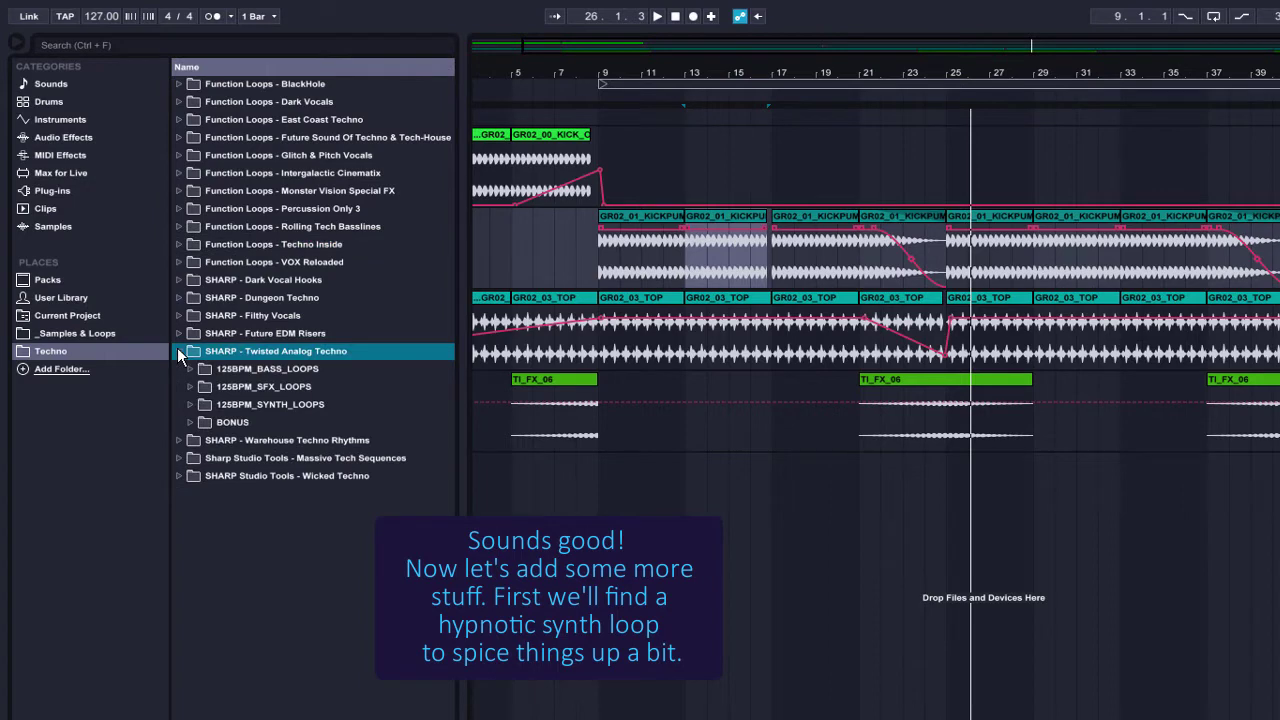
click(191, 404)
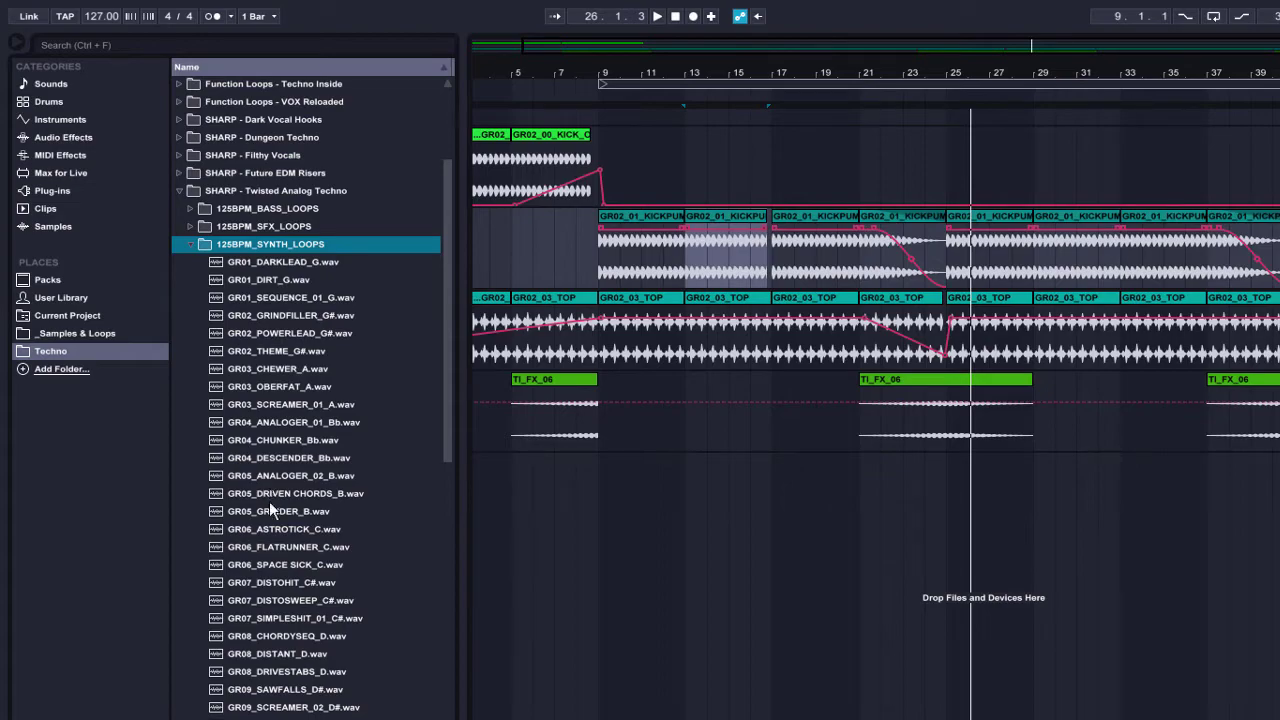
drag(280, 649, 597, 586)
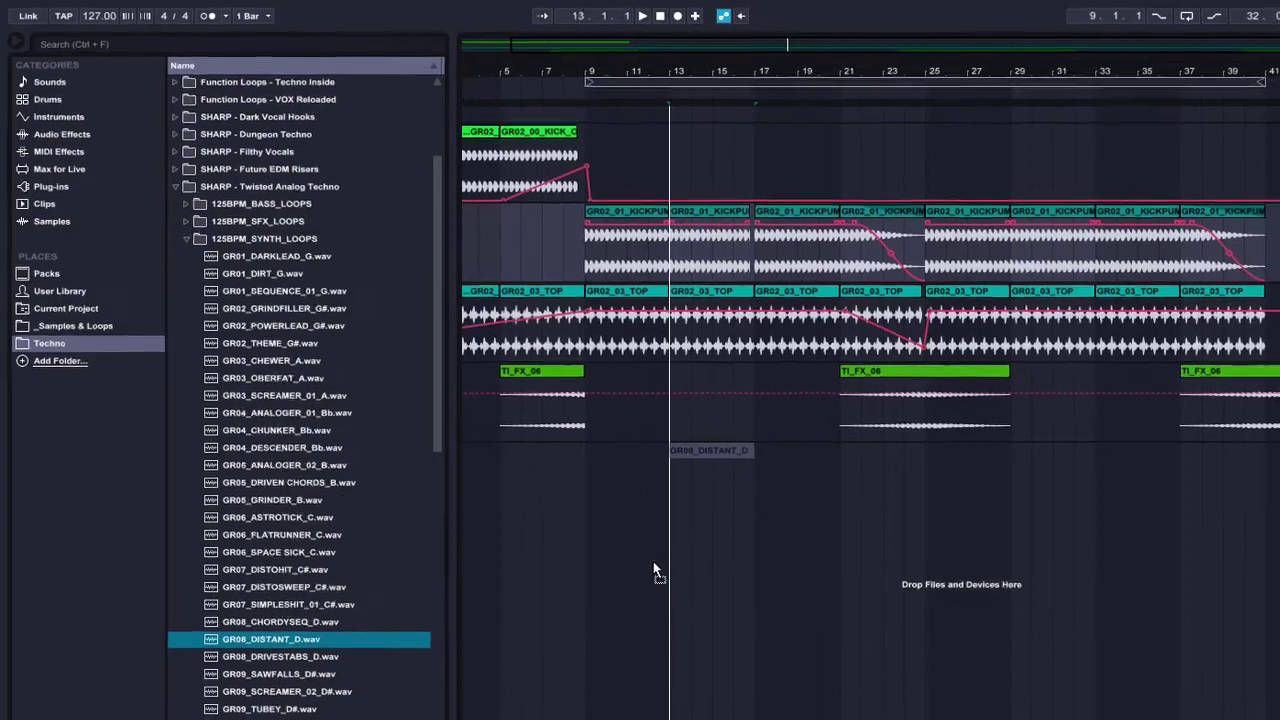
drag(540, 535, 571, 508)
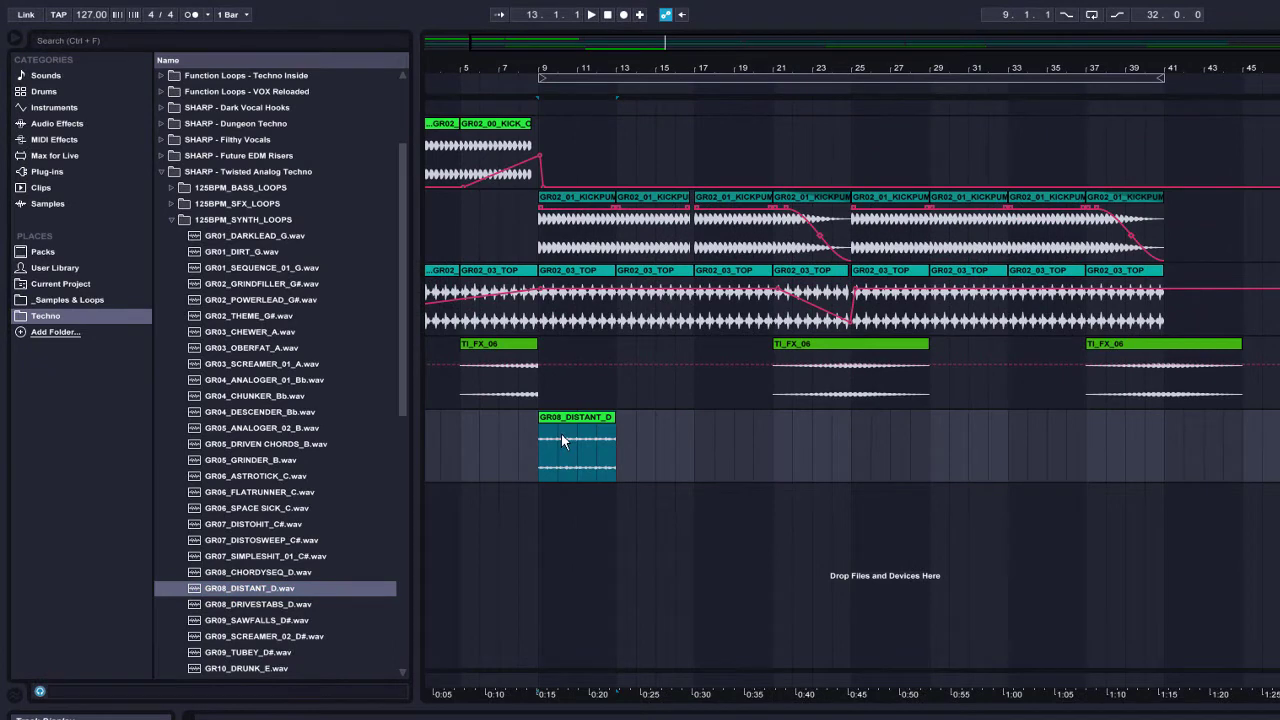
key(ctrl+d)
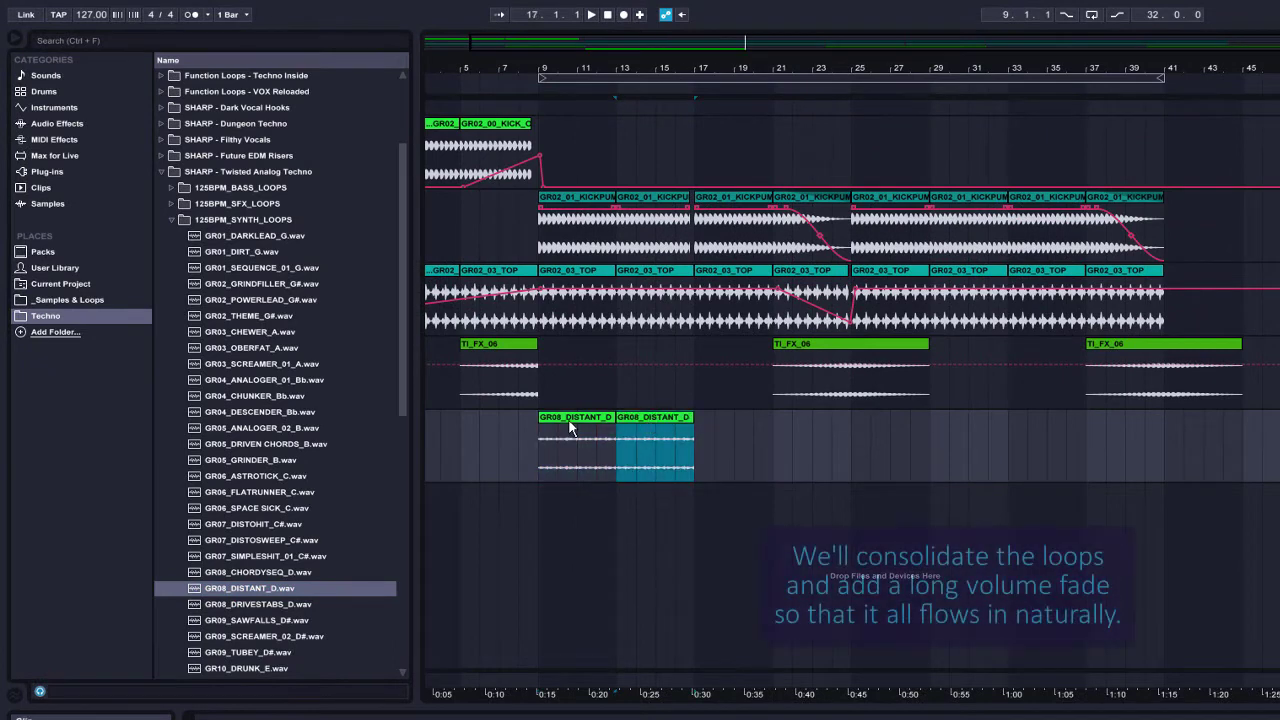
Consolidate the two GR08_DISTANT_D clips into one and duplicate the result three times to fill bars 9–41.
drag(540, 448, 684, 453)
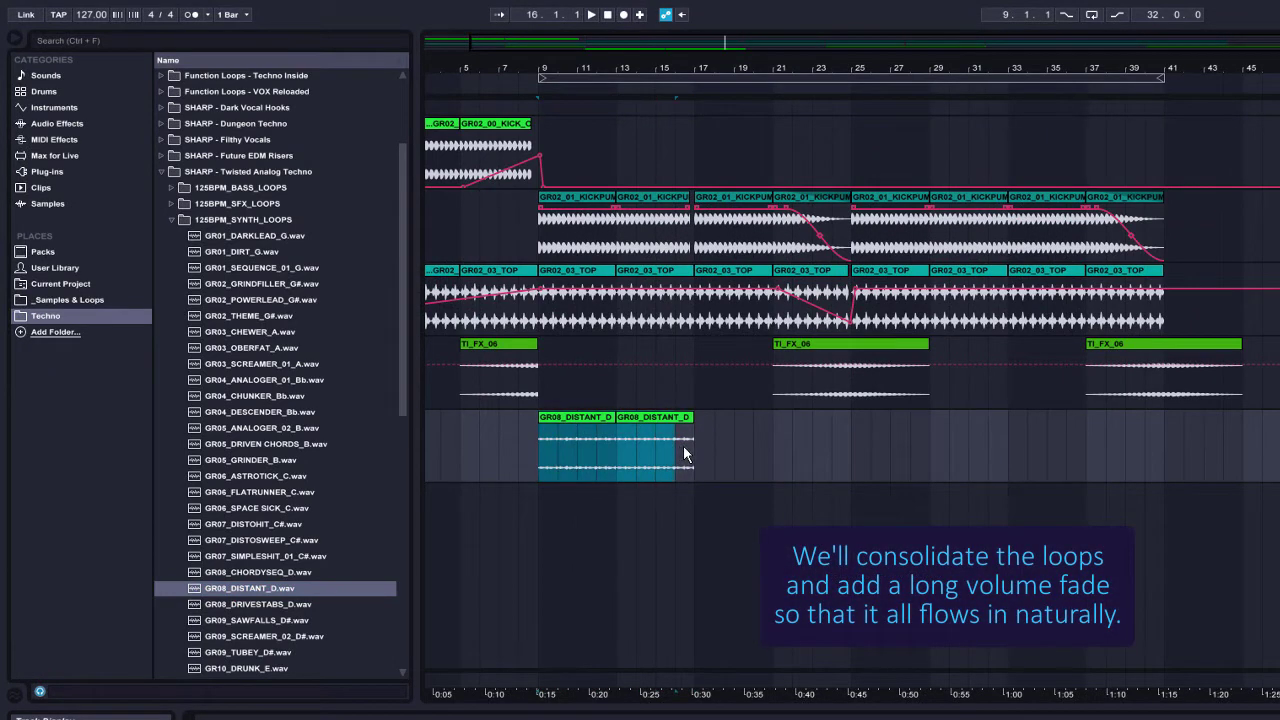
right_click(566, 417)
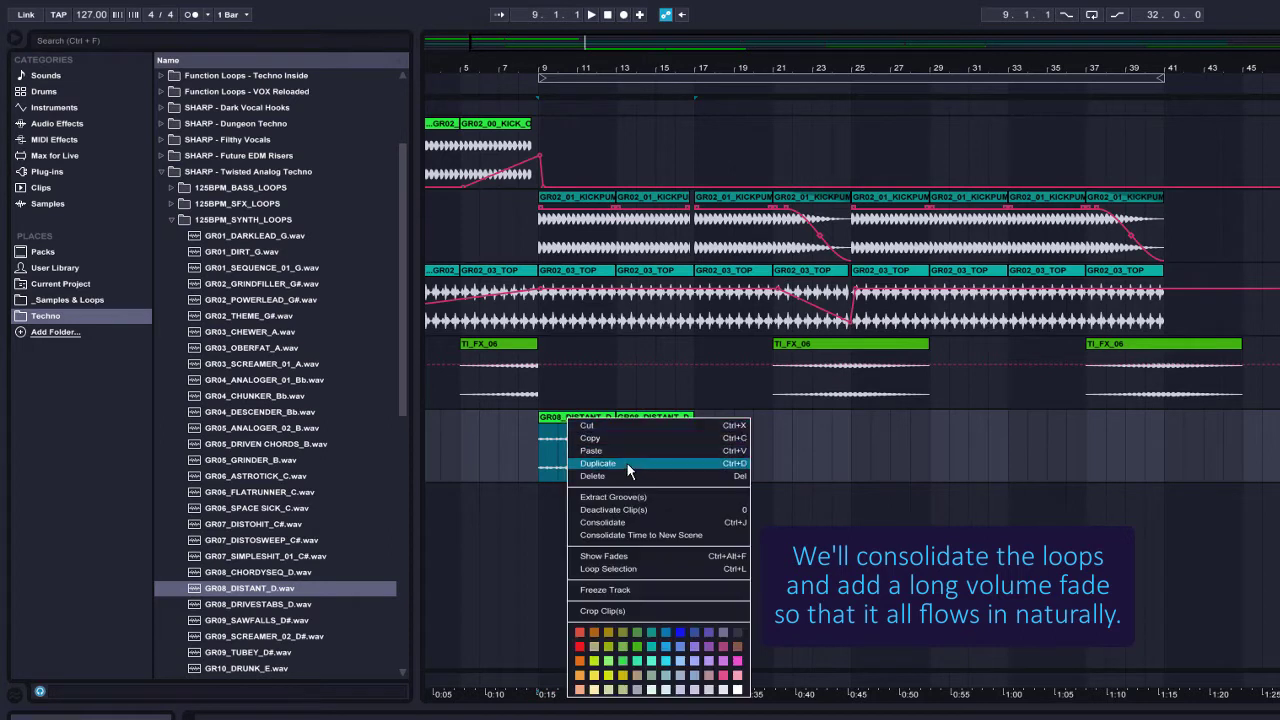
click(623, 517)
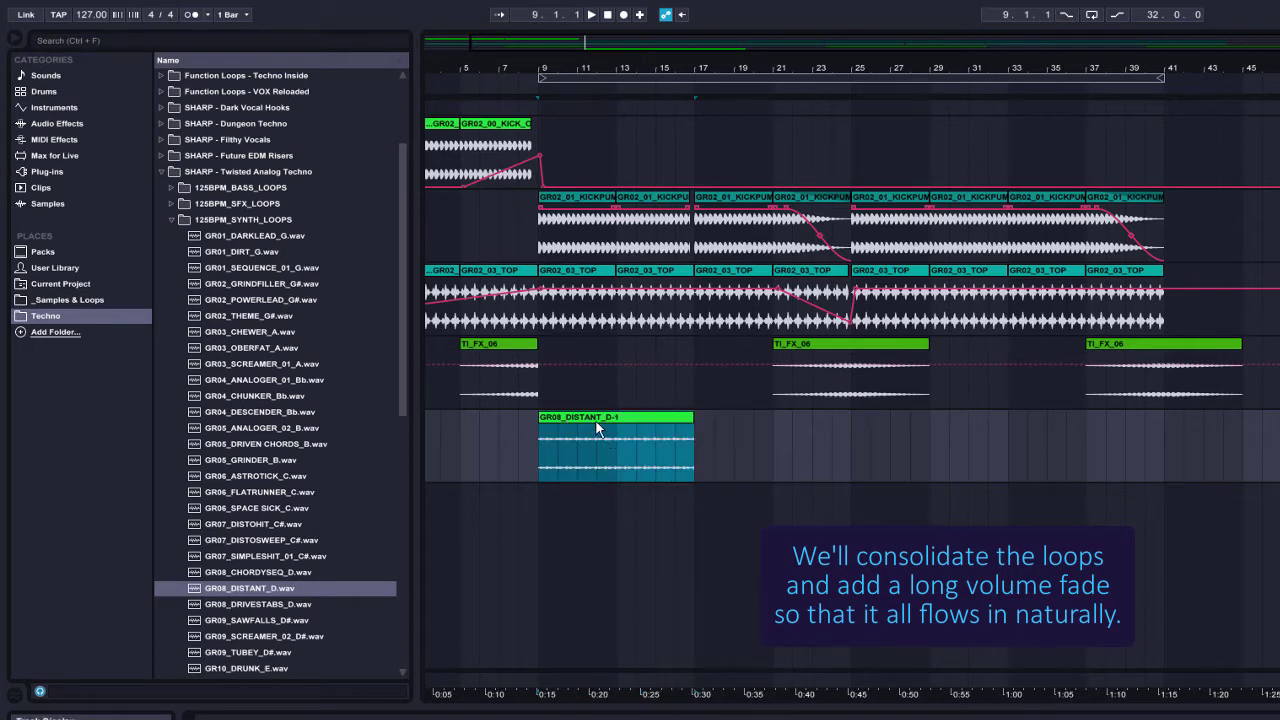
key(ctrl+d)
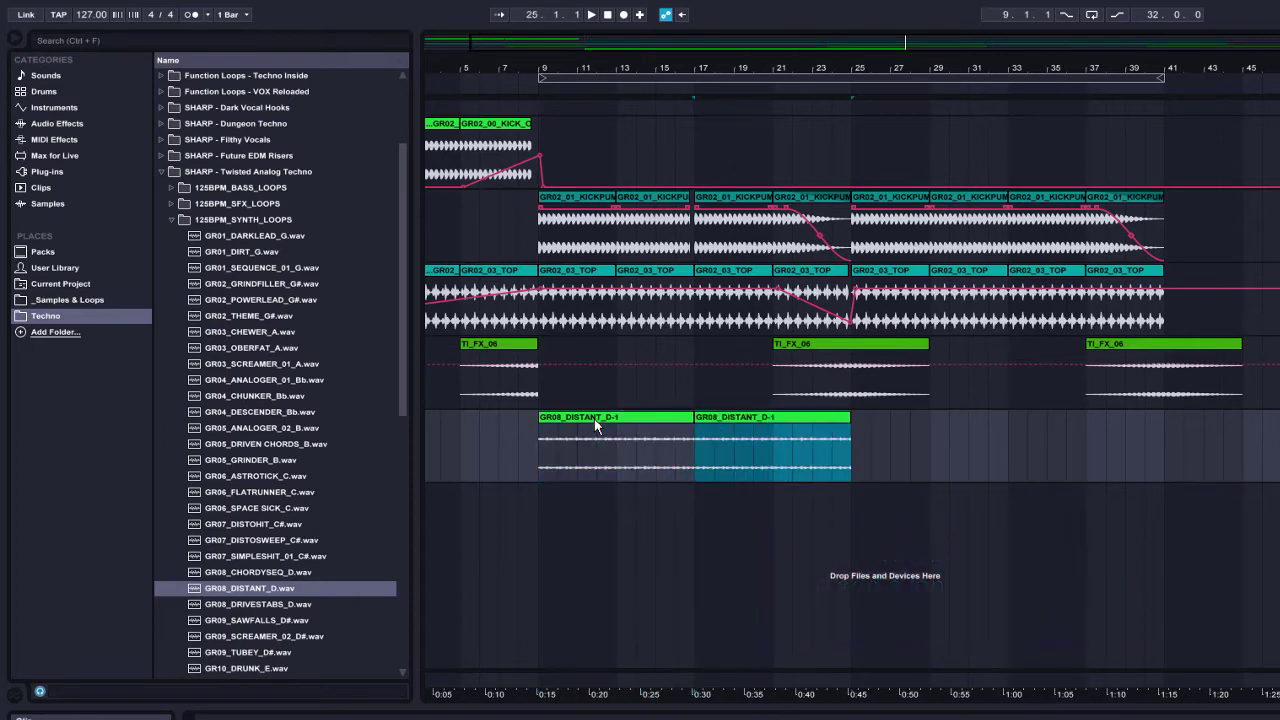
key(ctrl+d)
key(ctrl+d)
Fade in the first GR08_DISTANT_D-1 clip across bars 9–17 and set its track volume to 0.4 dB.
click(580, 425)
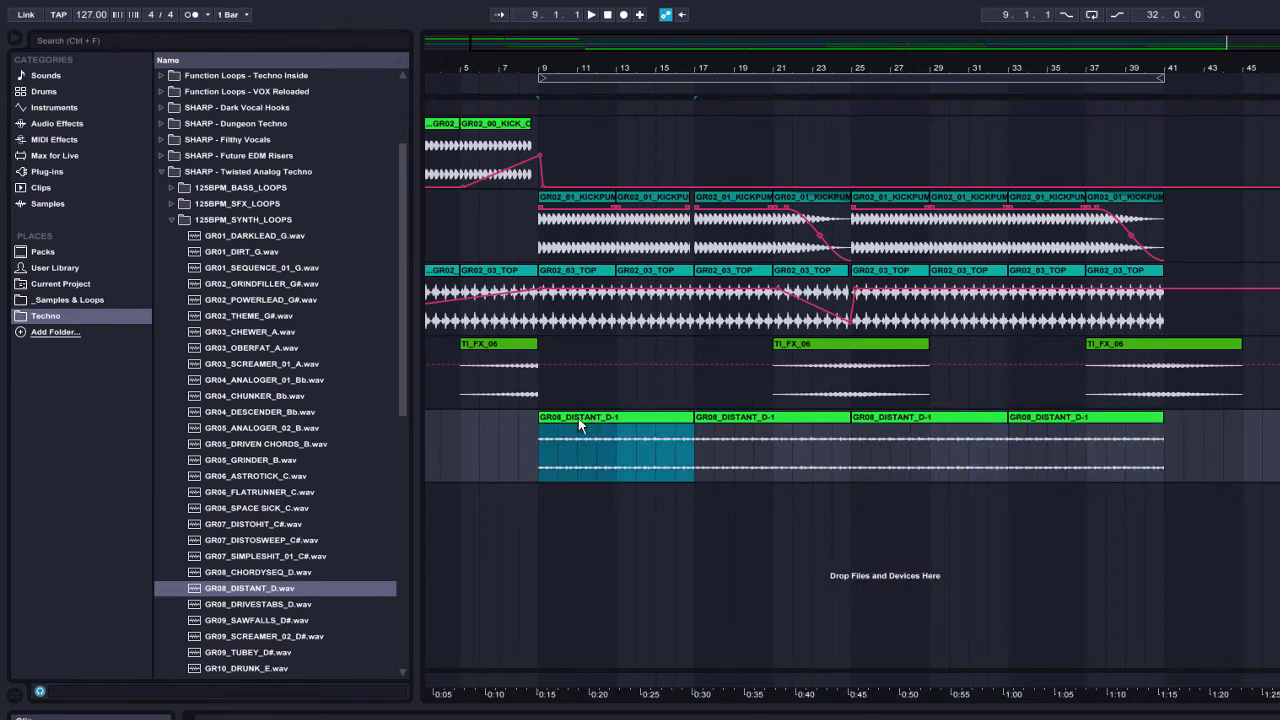
right_click(580, 424)
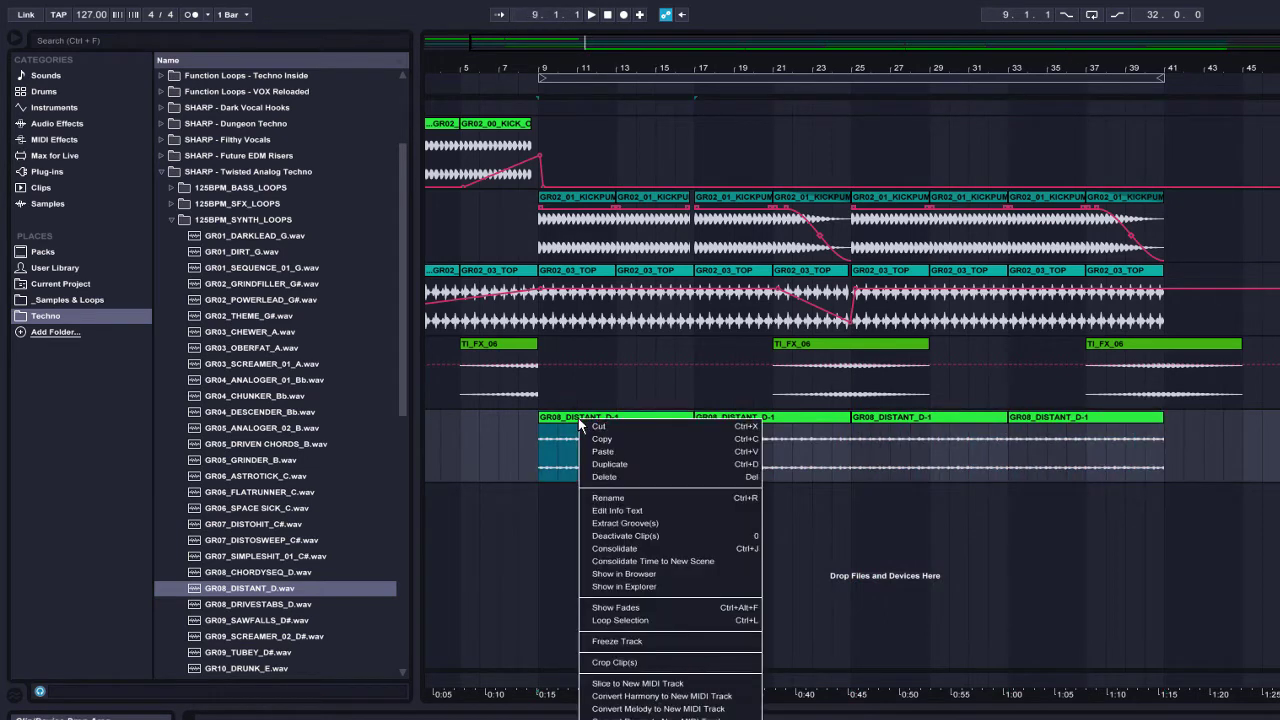
click(614, 608)
drag(539, 427, 708, 436)
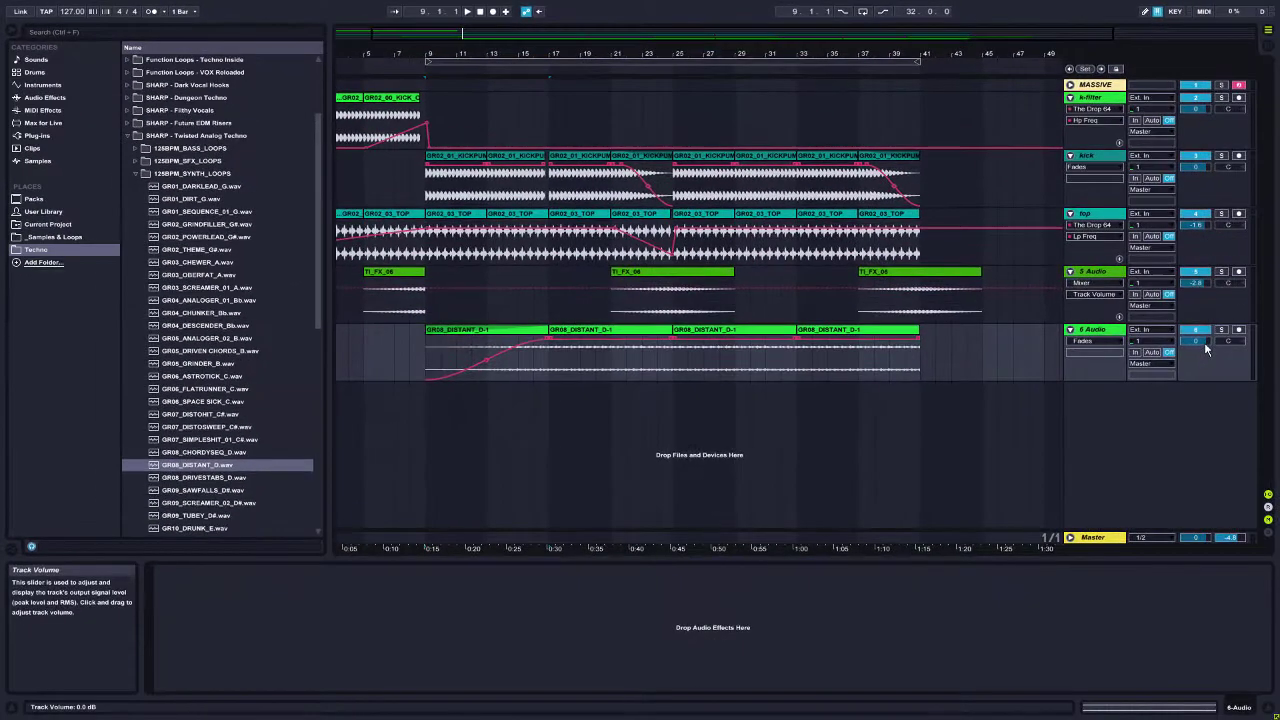
click(1275, 366)
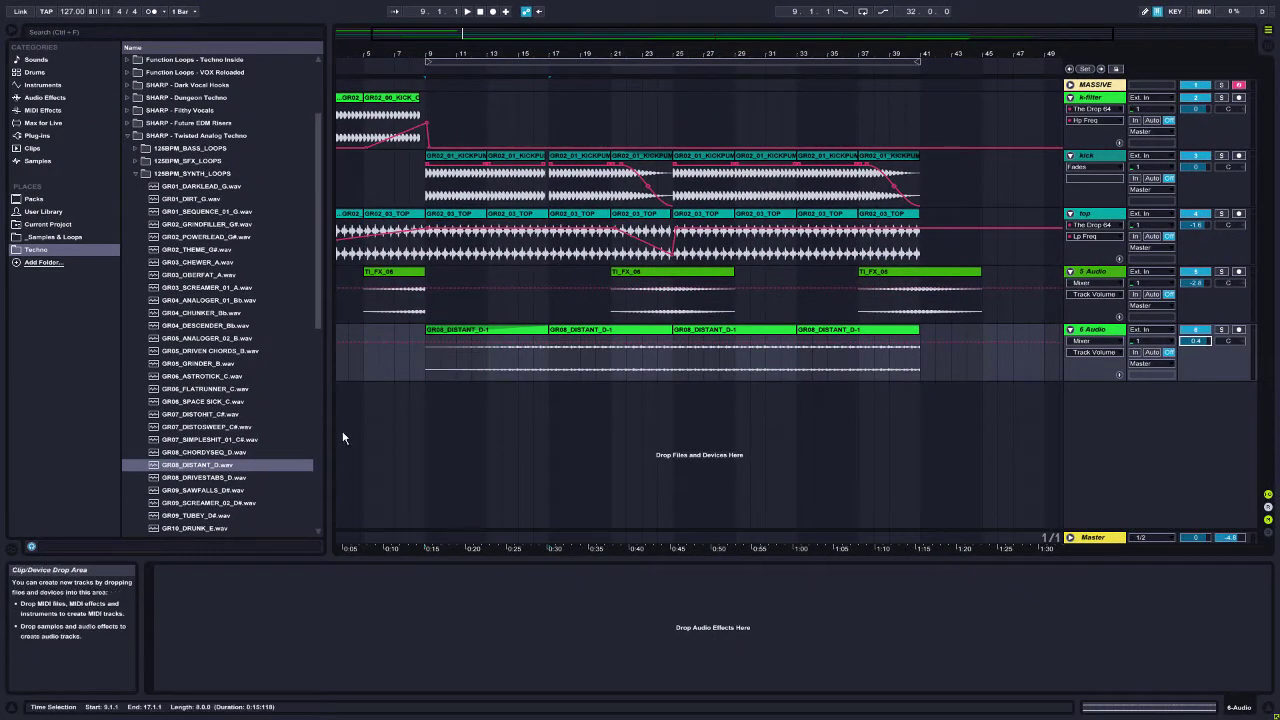
Place FL_TB_125BPM_Fluffy Bass 03_D.wav from Function Loops - Rolling Tech Basslines on a new track at bar 25 and duplicate it up to bar 41.
click(135, 174)
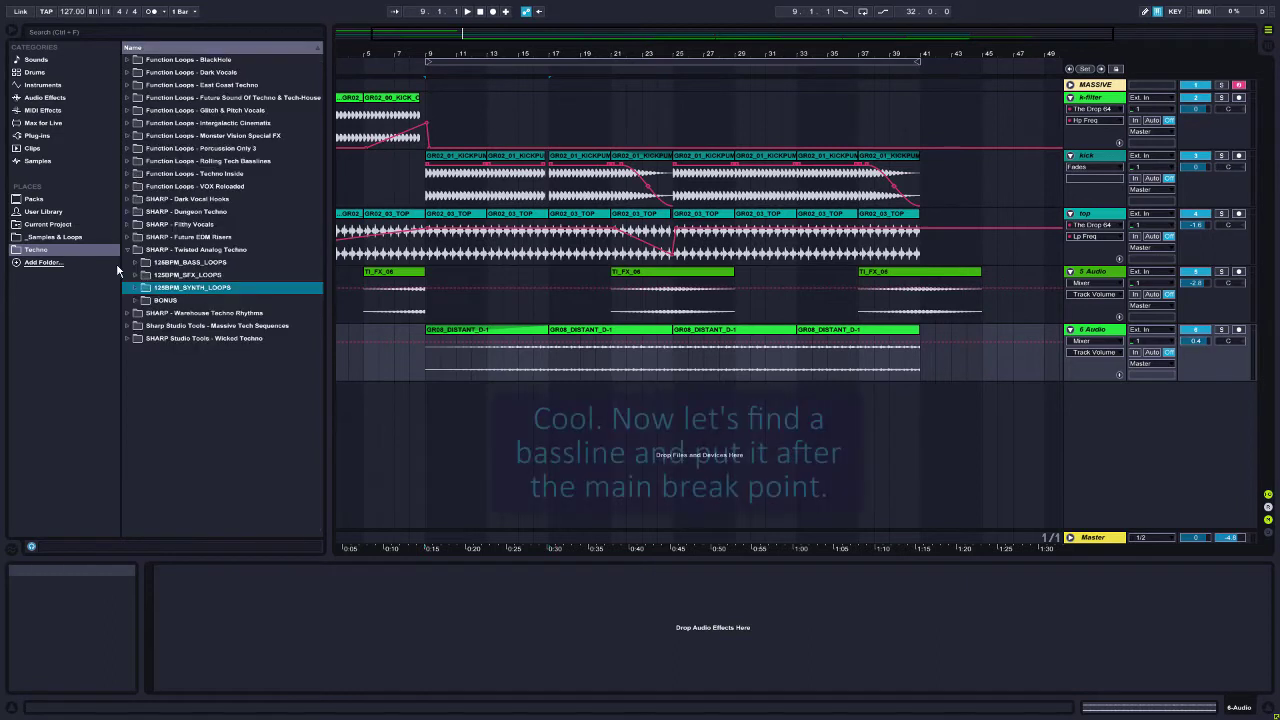
click(127, 250)
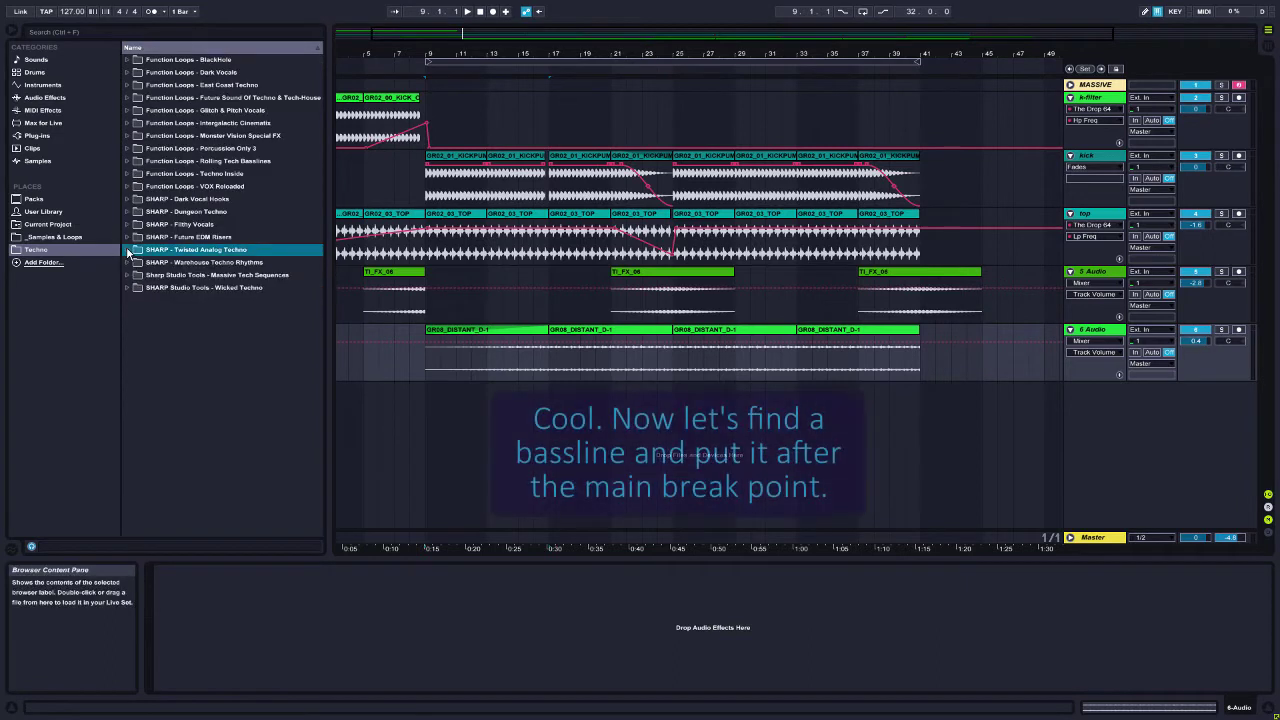
click(127, 163)
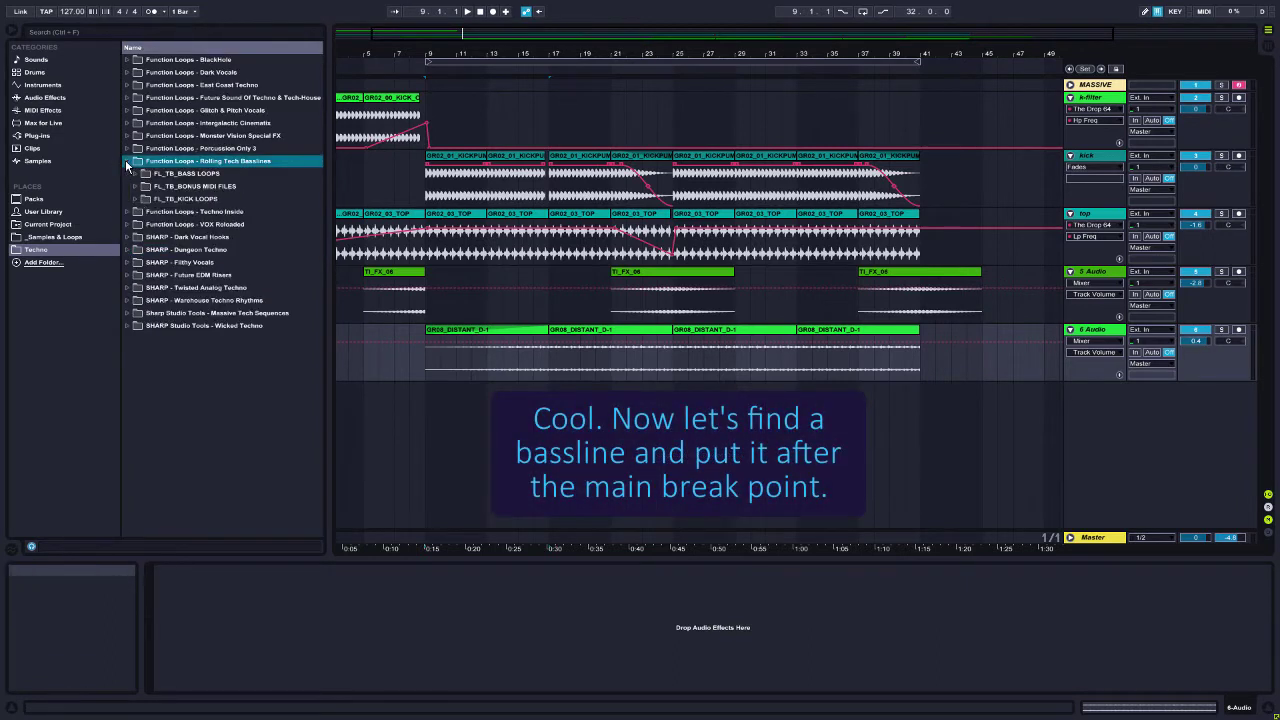
click(135, 173)
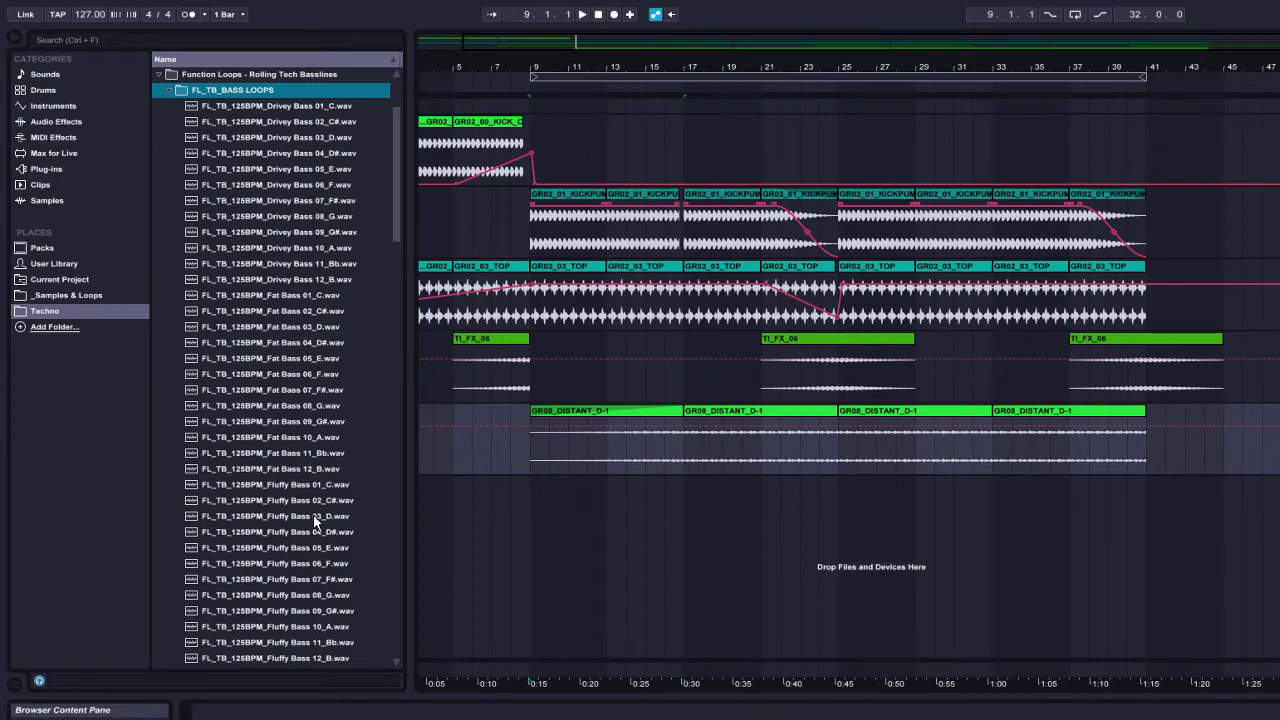
drag(314, 520, 838, 546)
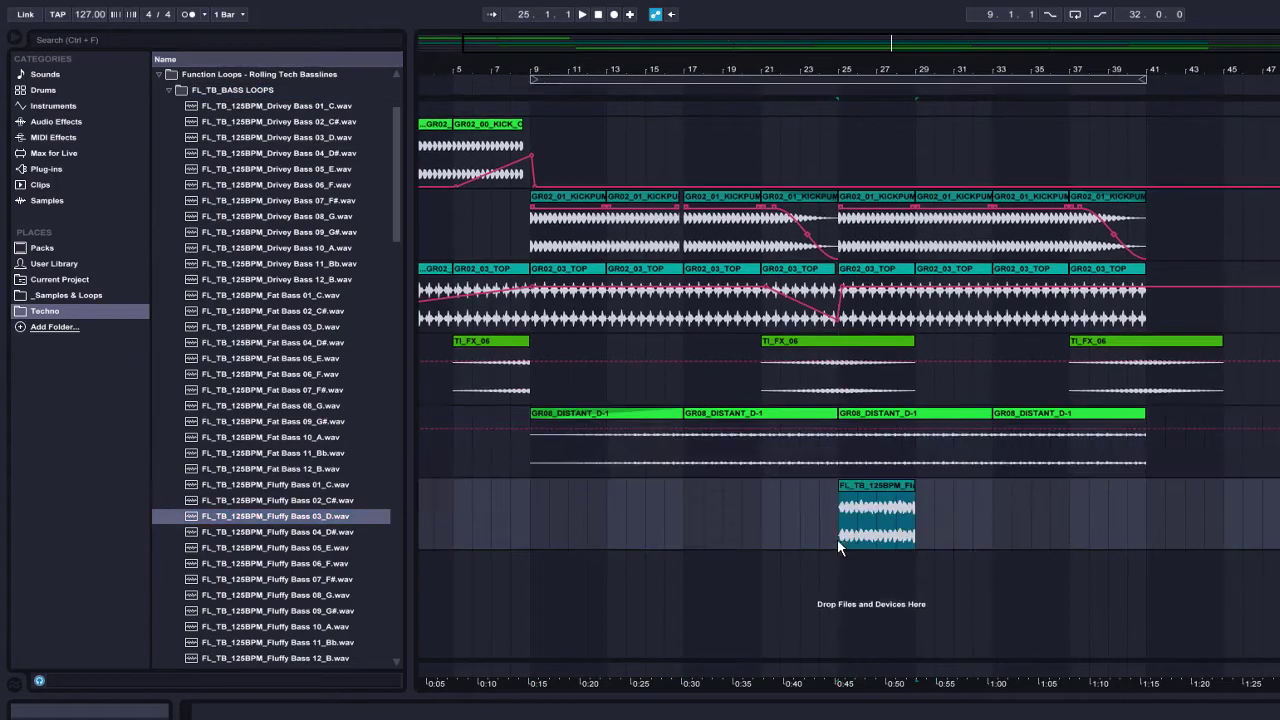
key(ctrl+d)
key(ctrl+d)
key(ctrl+d)
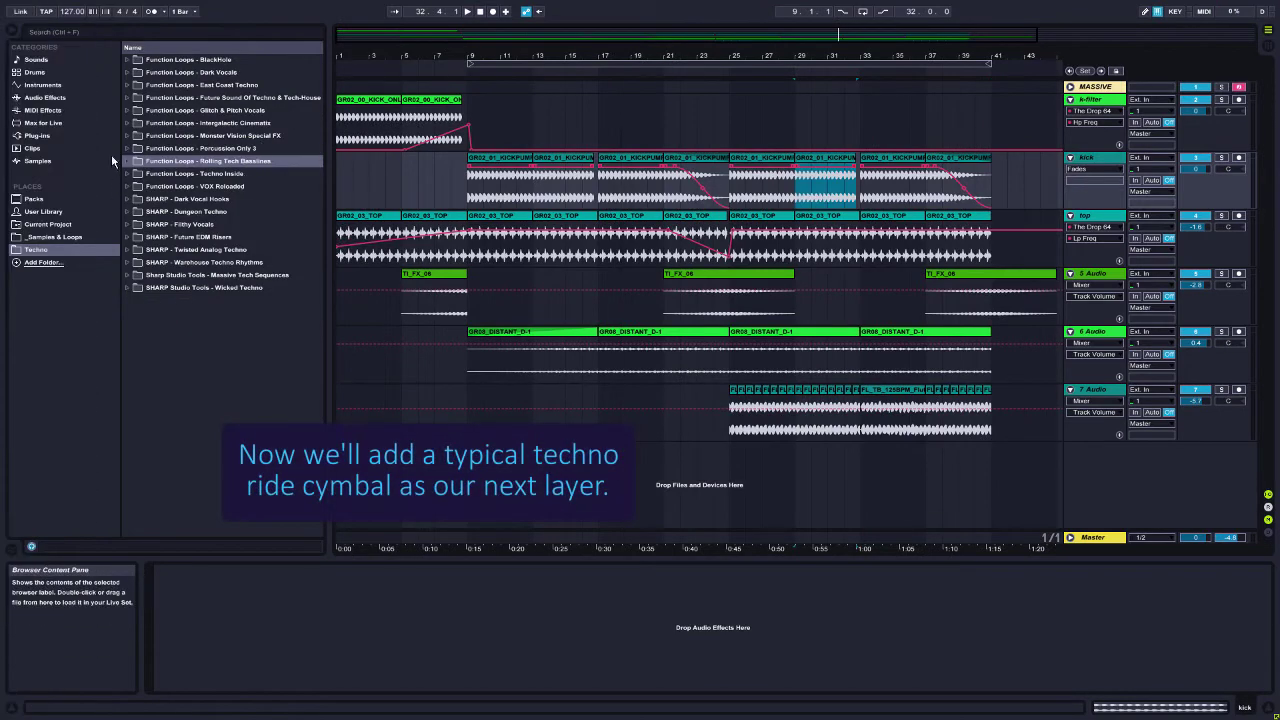
Place 125BPM_RIDE_LOOP_03.wav from the East Coast Techno bonus loops on a new track over bars 29–37, fading in across bars 29–33.
click(127, 85)
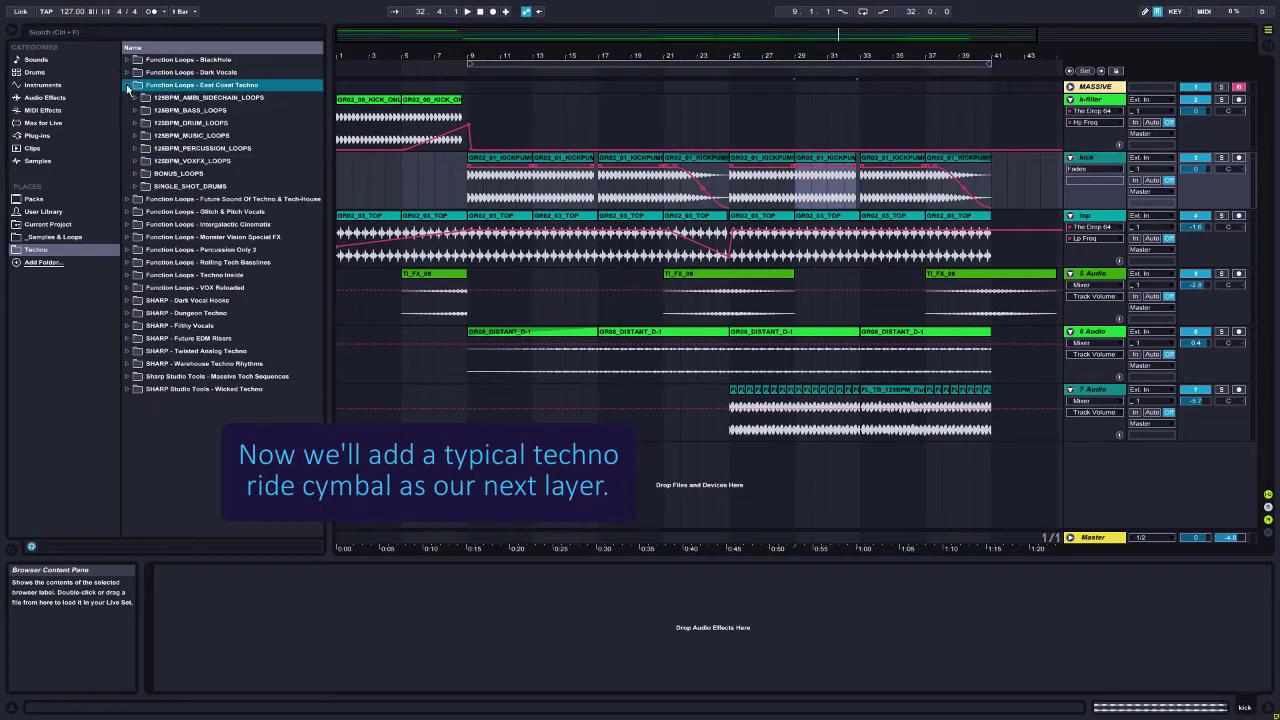
click(134, 172)
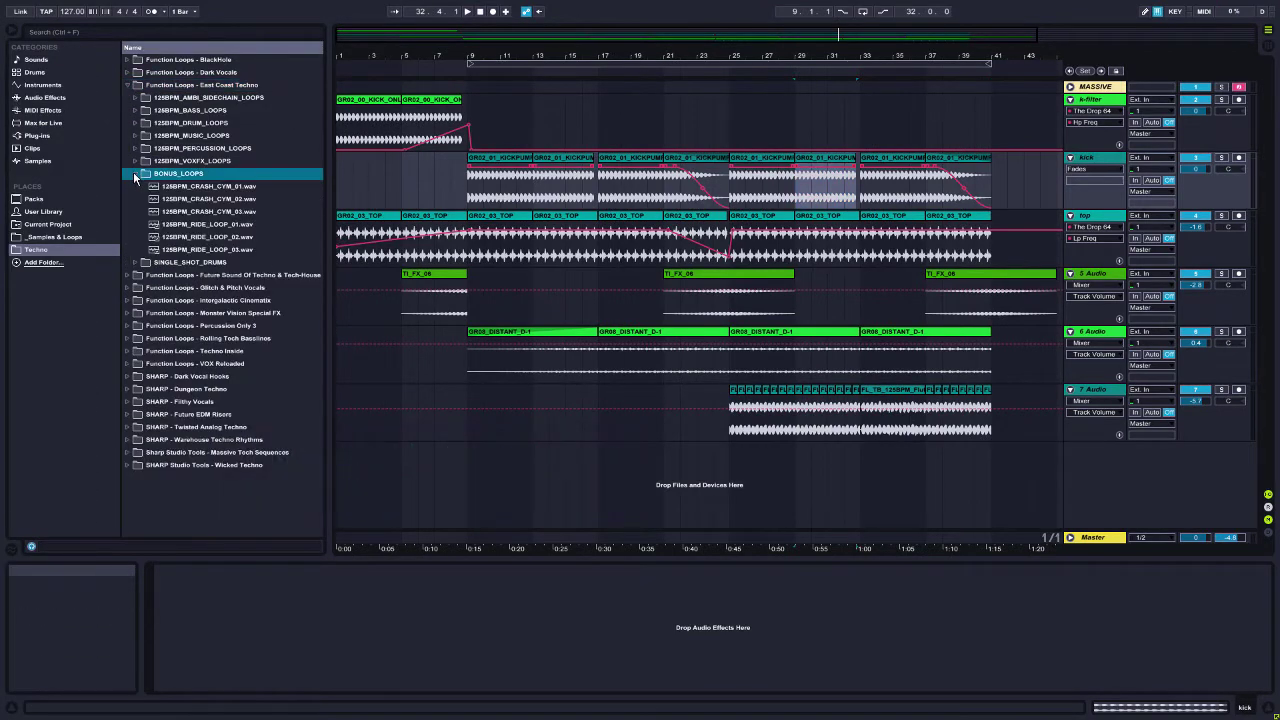
drag(236, 255, 866, 517)
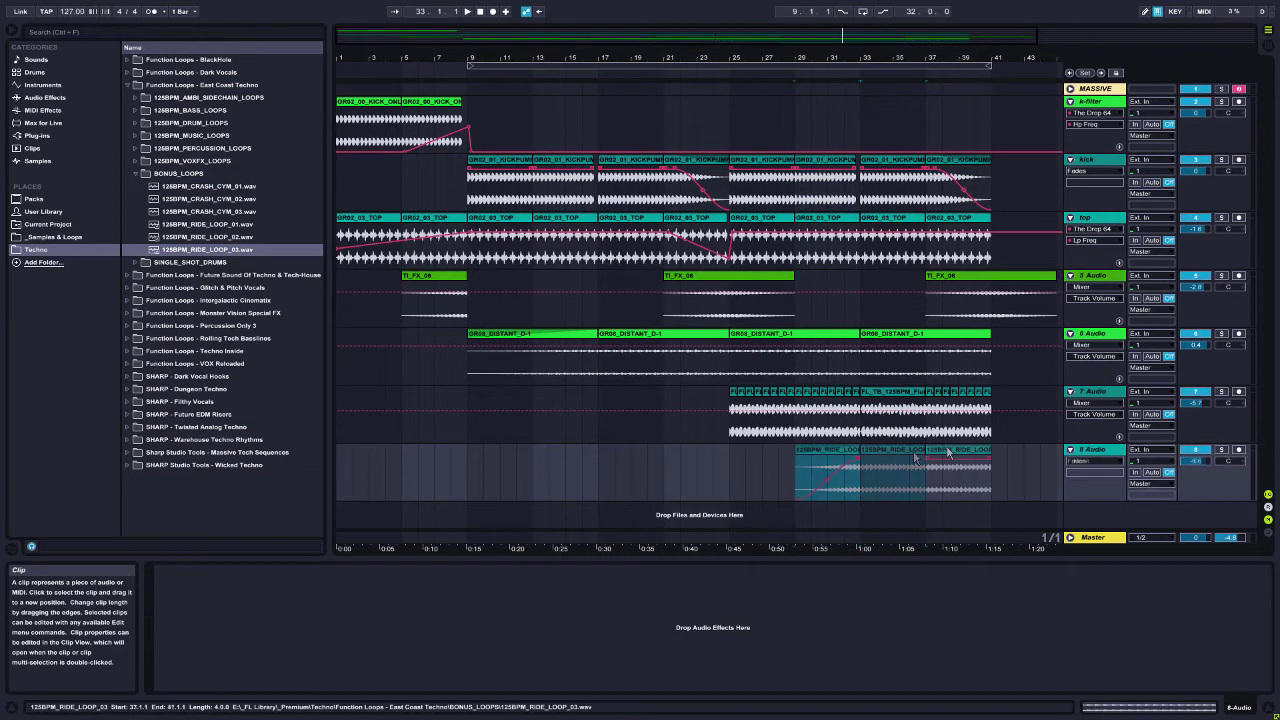
drag(946, 453, 881, 456)
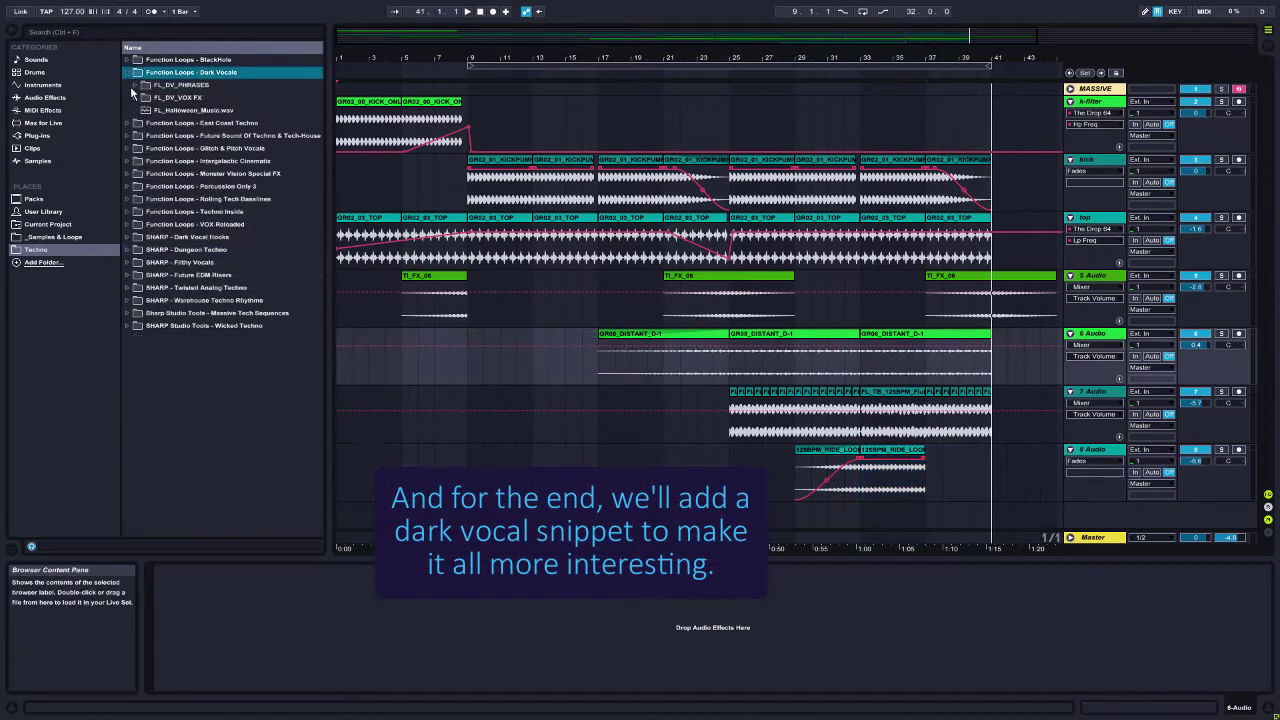
Place 125BPM_CRAZY JAMS.wav from the Function Loops - Dark Vocals phrases on a new track at about bar 39.
click(136, 86)
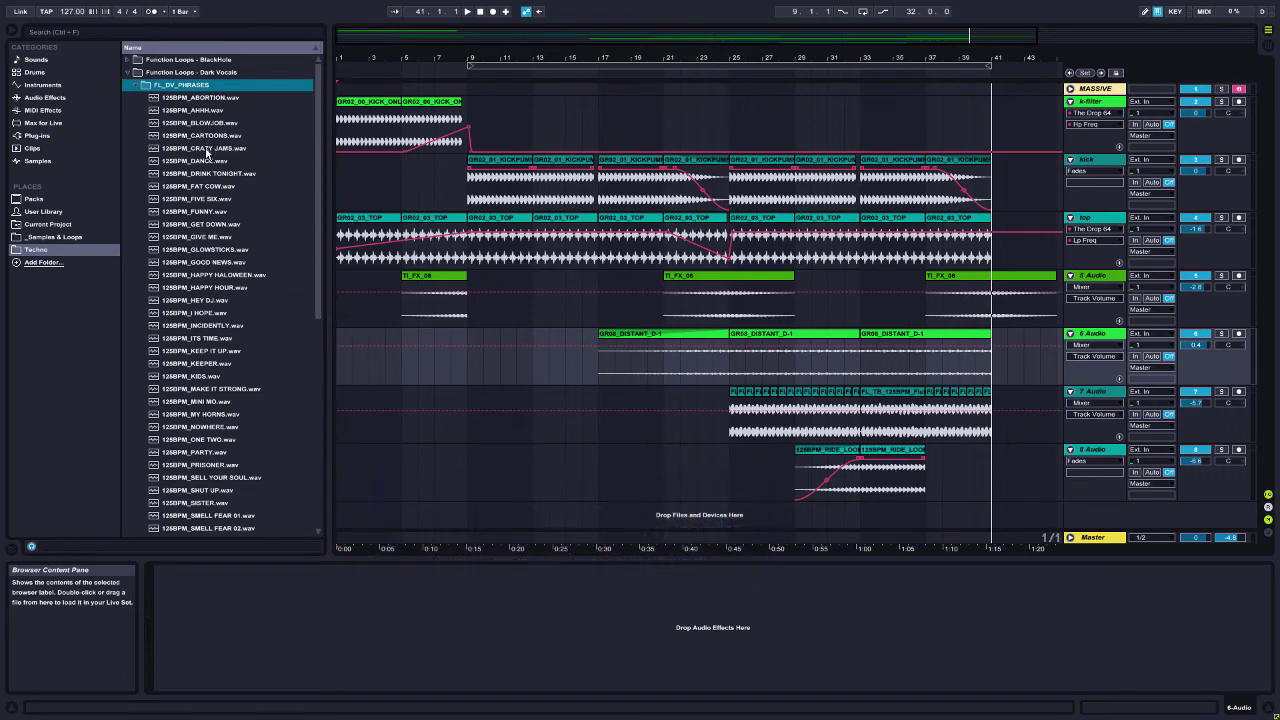
drag(207, 150, 967, 485)
drag(846, 398, 847, 434)
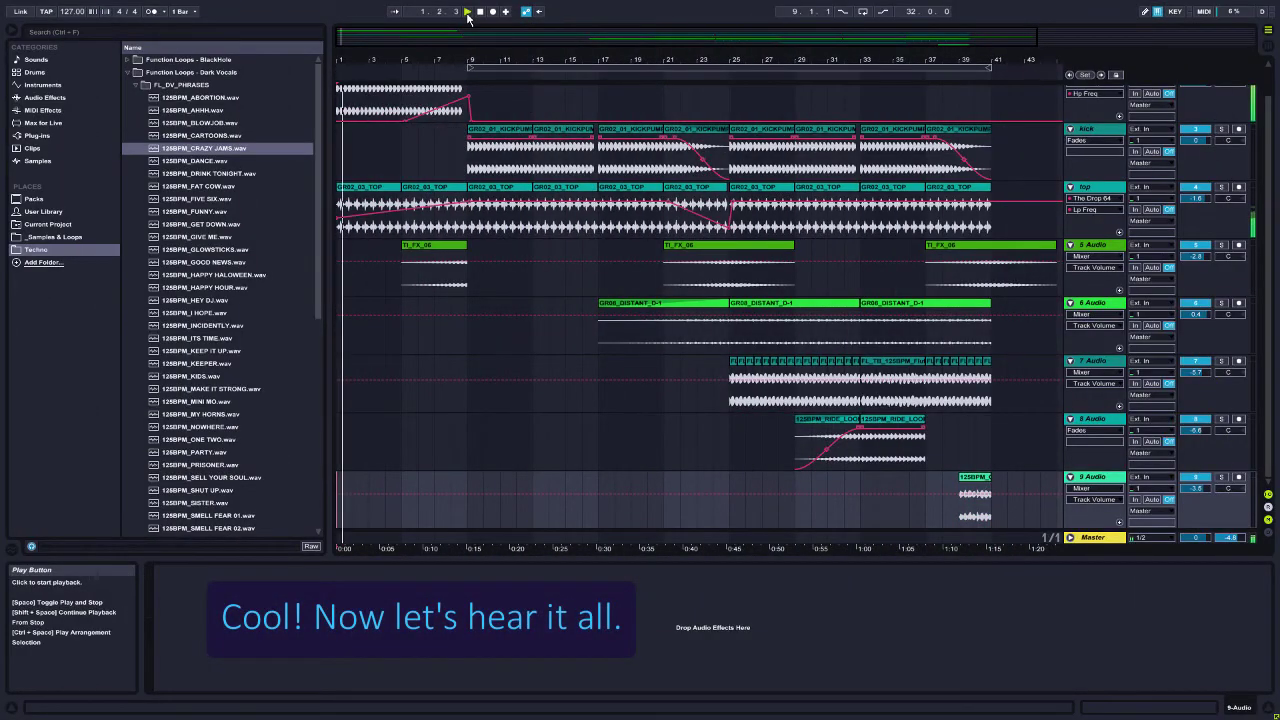
Collapse the Function Loops - Dark Vocals folder and play back the full arrangement from bar 1.
click(129, 73)
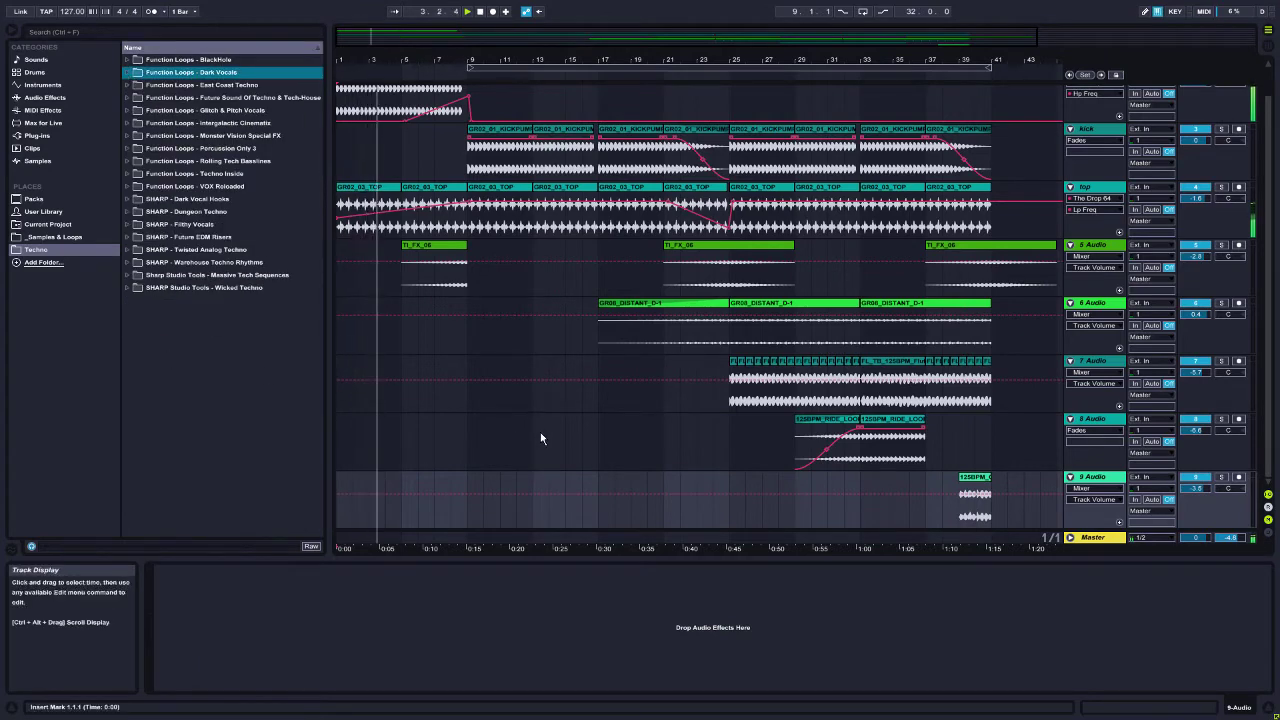
scroll(541, 438, up, 2)
scroll(541, 438, up, 1)
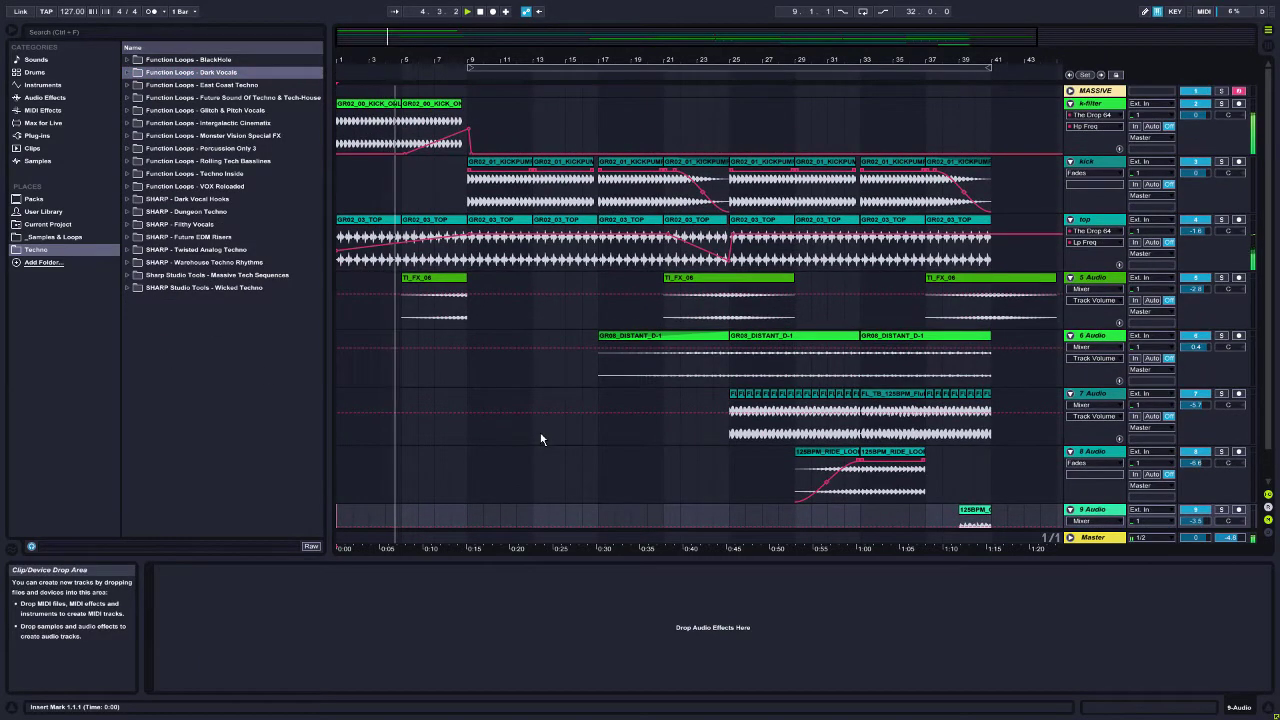